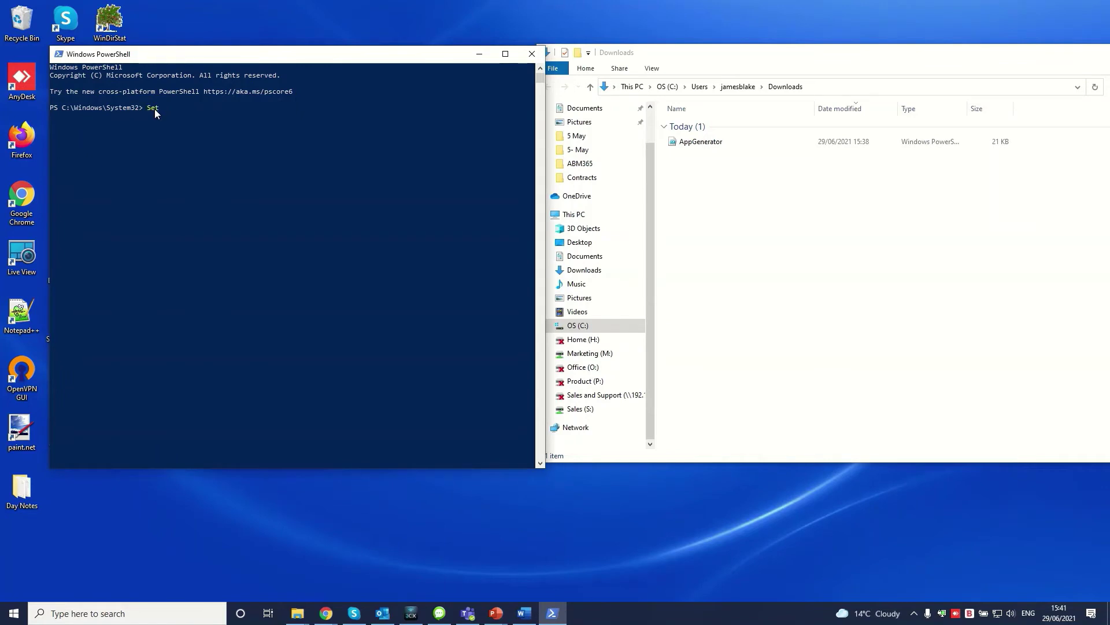
Step: Set the PowerShell session's execution policy to RemoteSigned for the current process
{"action": "type", "text": "ecutionPolicy -ExecutionPolicy RemoteSigned"}
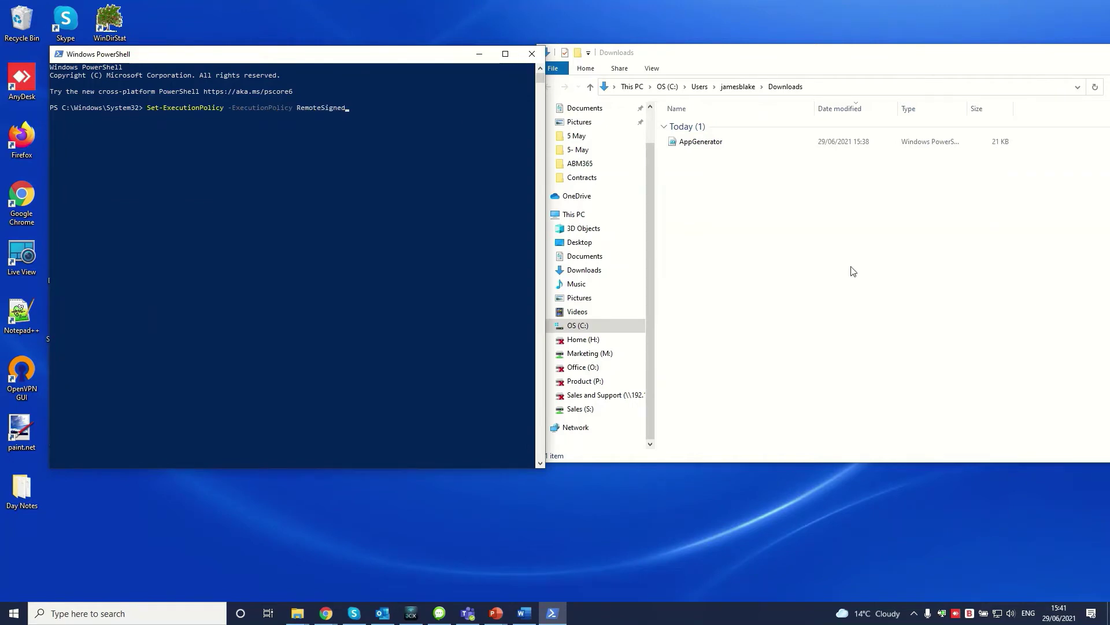
{"action": "type", "text": " -Scope Process"}
{"action": "key", "text": "Return"}
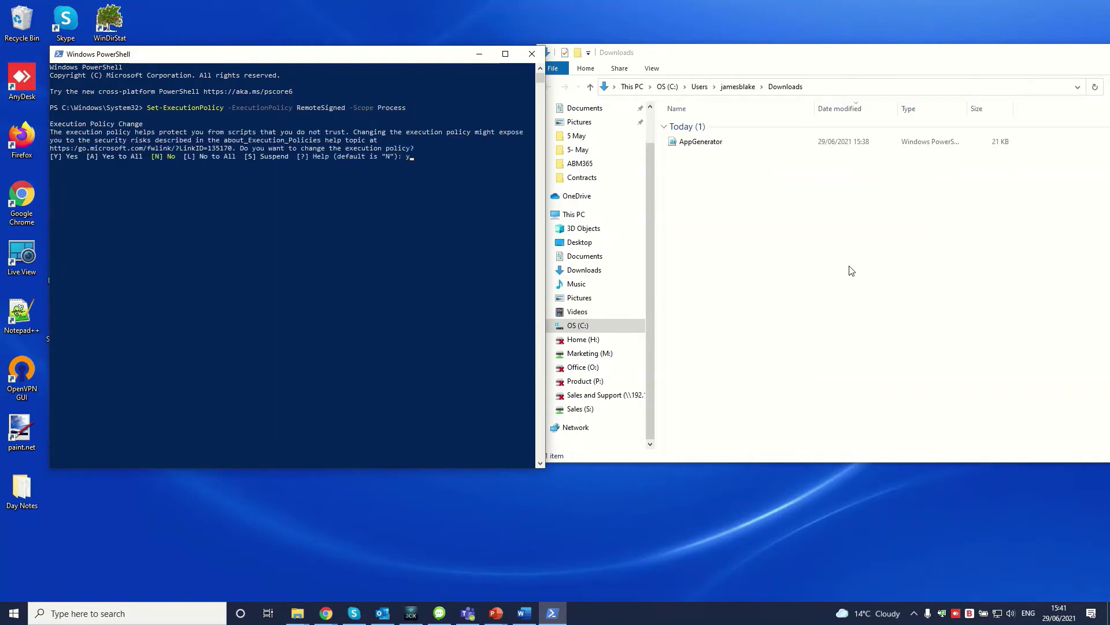
{"action": "key", "text": "Return"}
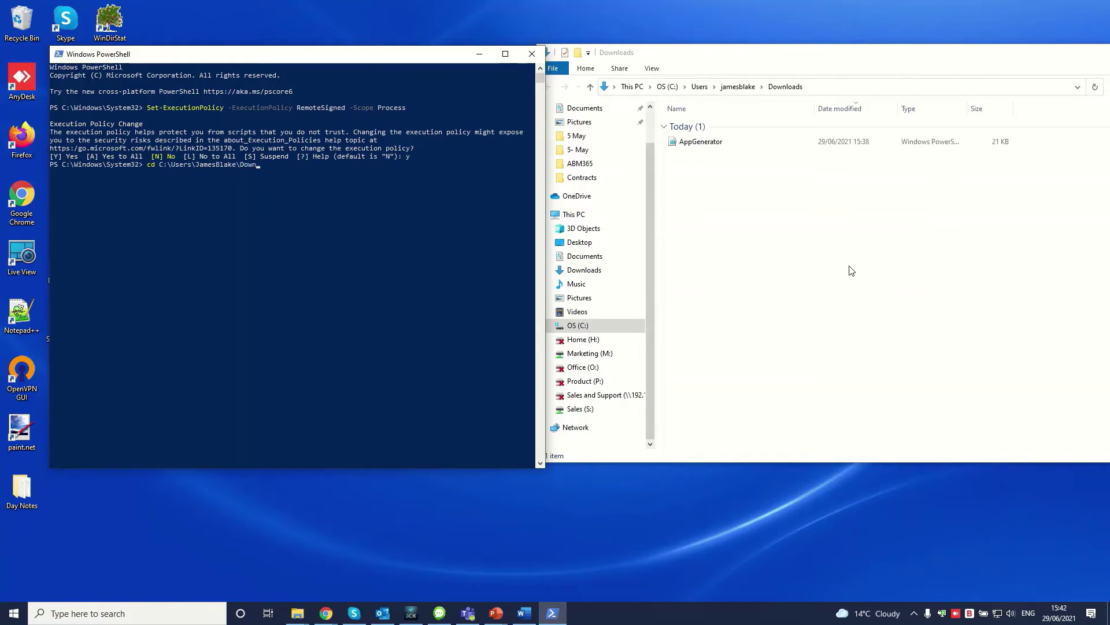
Step: Run ./AppGenerator.ps1 from the Downloads folder and enter the certificate password and the admin e-mail
{"action": "key", "text": "Return"}
{"action": "type", "text": "./AppGenerator."}
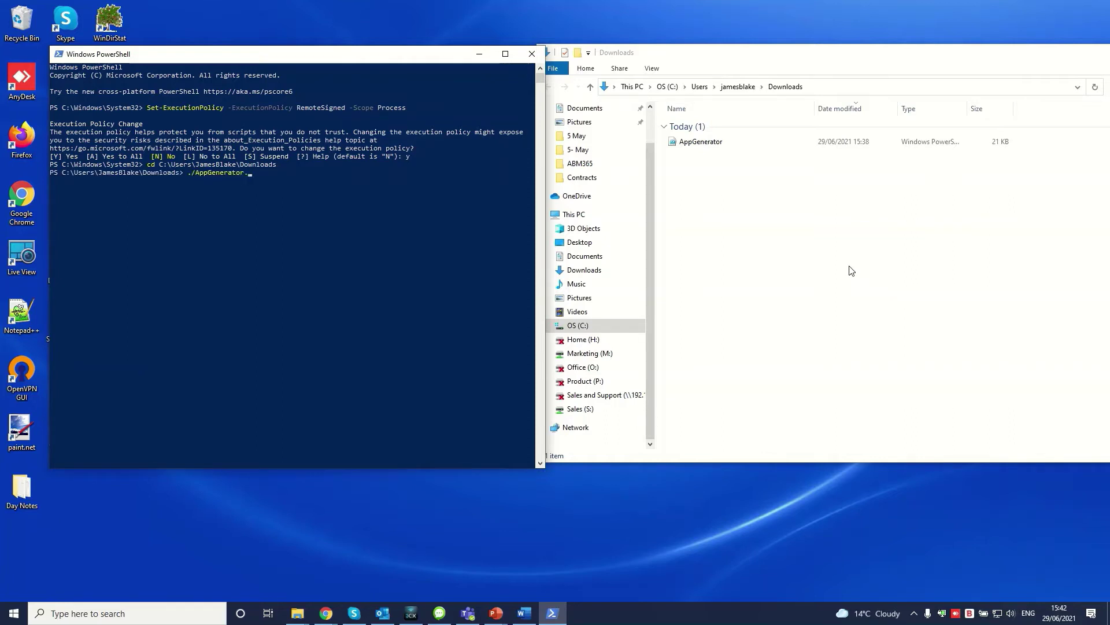
{"action": "type", "text": "ps1"}
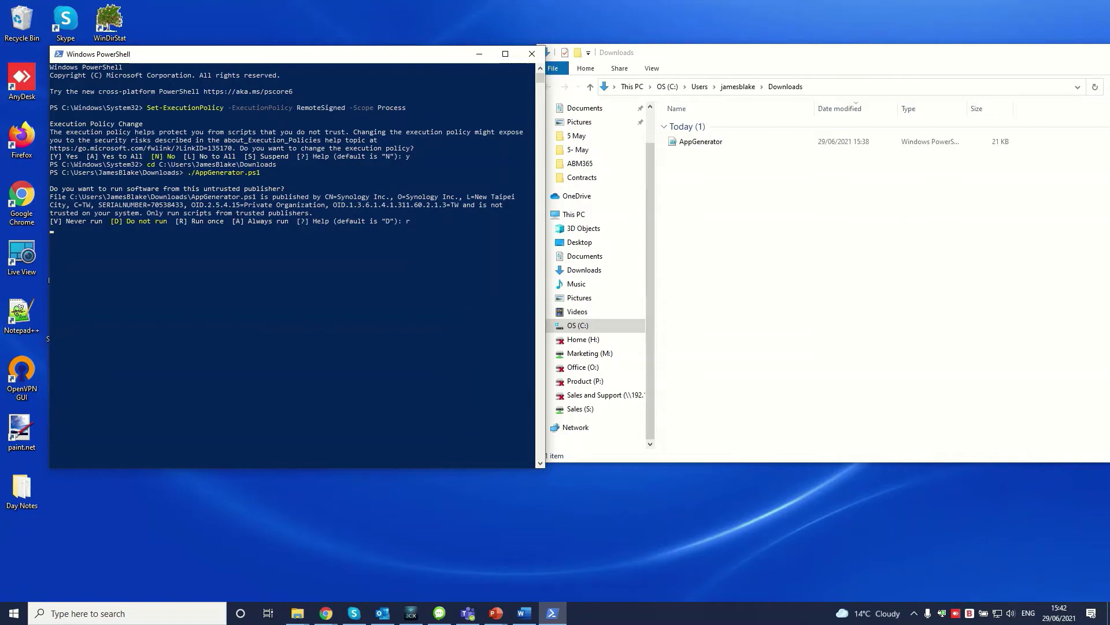
{"action": "key", "text": "Return"}
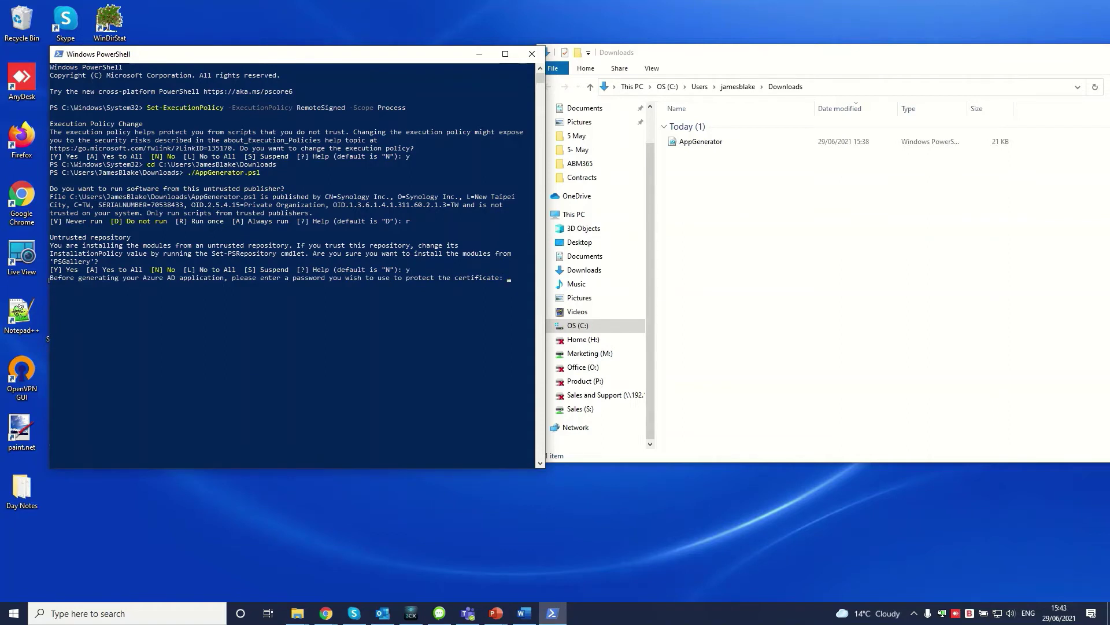
{"action": "type", "text": "*************"}
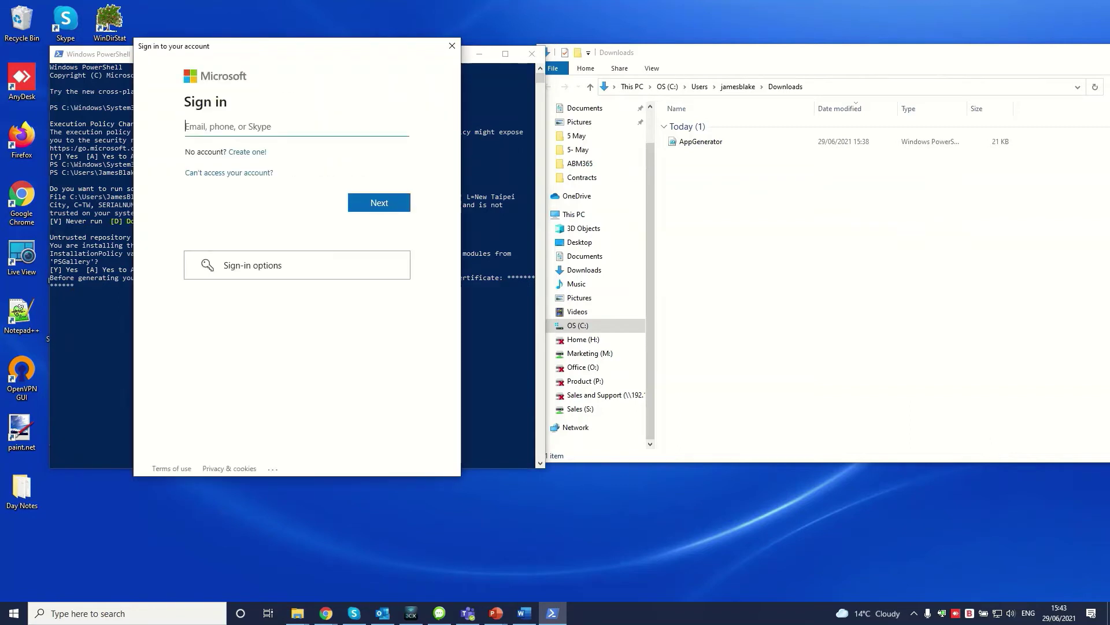
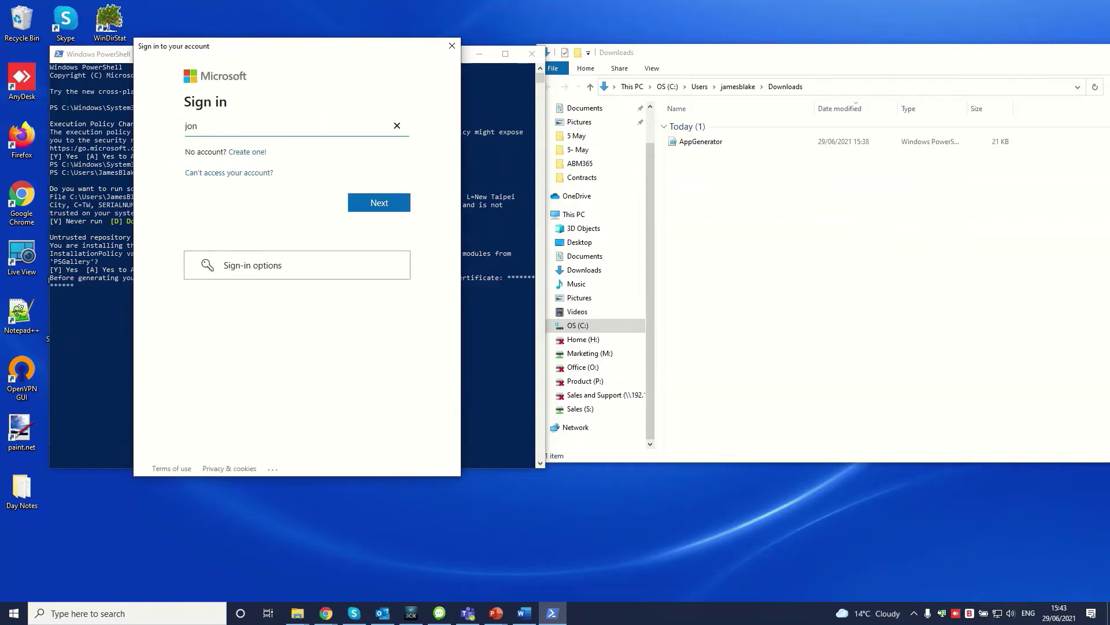
Step: Sign in with the admin account's password to generate the 'Microsoft 365 Backup' Azure AD app
{"action": "key", "text": "Return"}
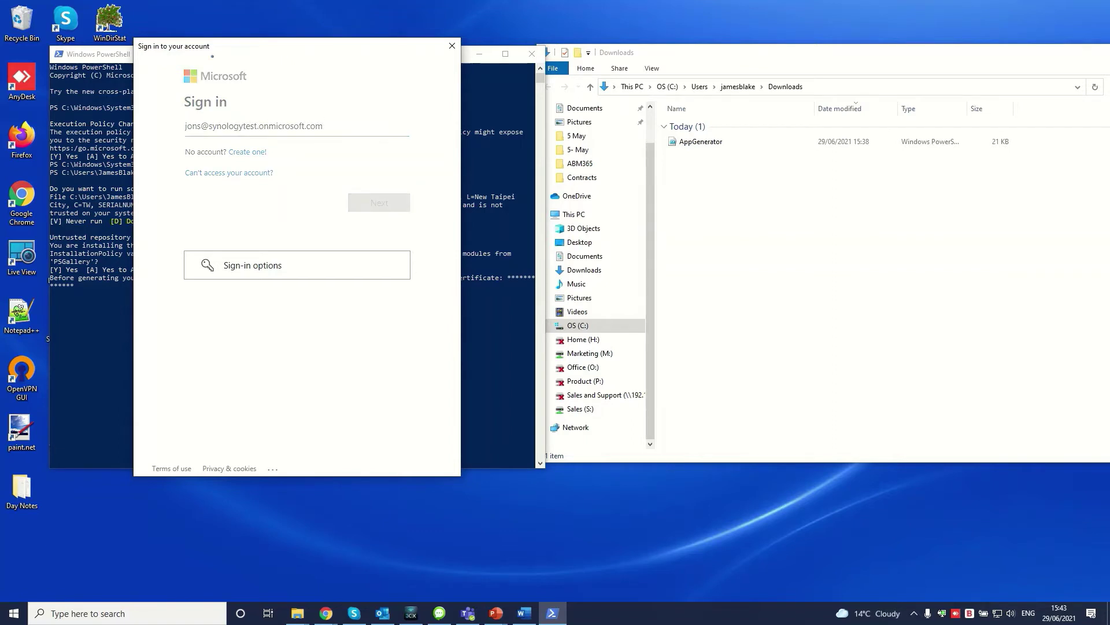
{"action": "type", "text": "**********"}
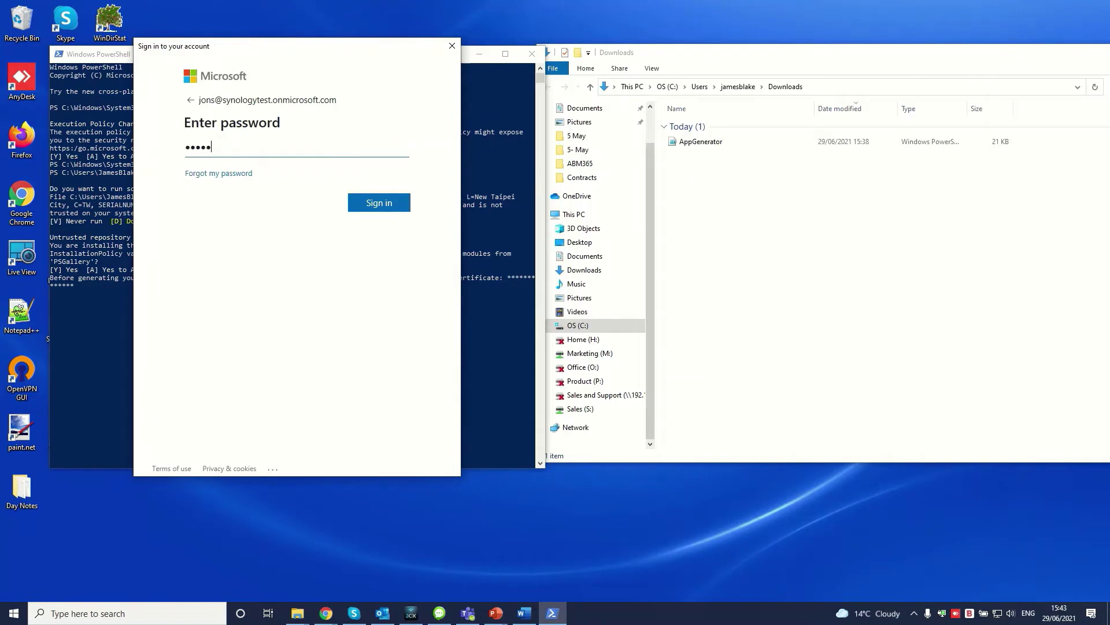
{"action": "key", "text": "Return"}
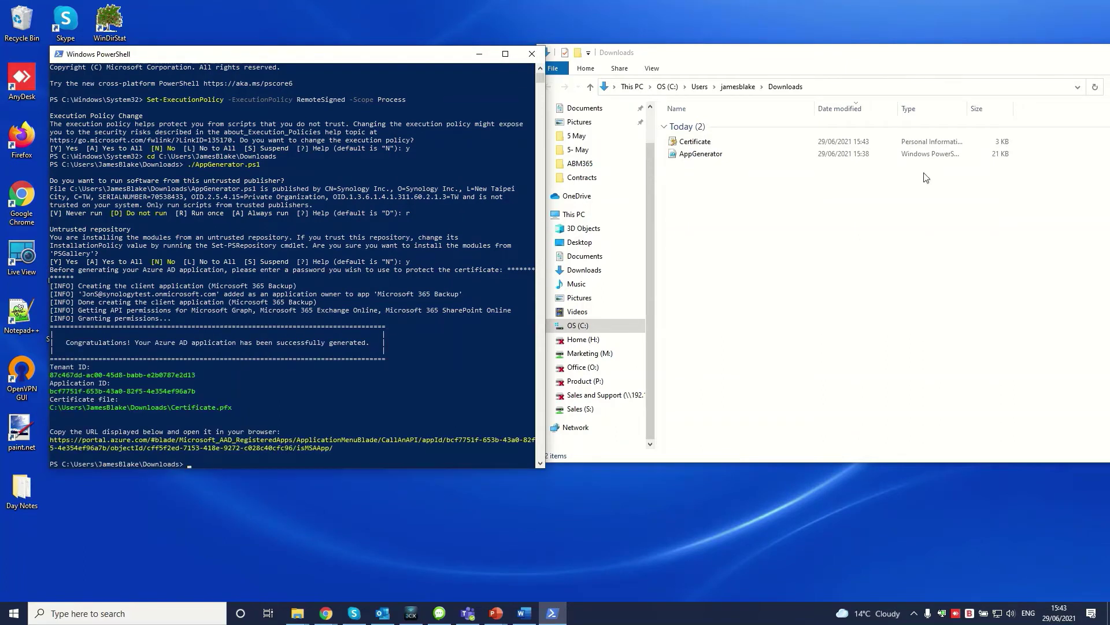
Step: Create a new text document named codes in Downloads and open it
{"action": "right_click", "coordinate": [720, 233]}
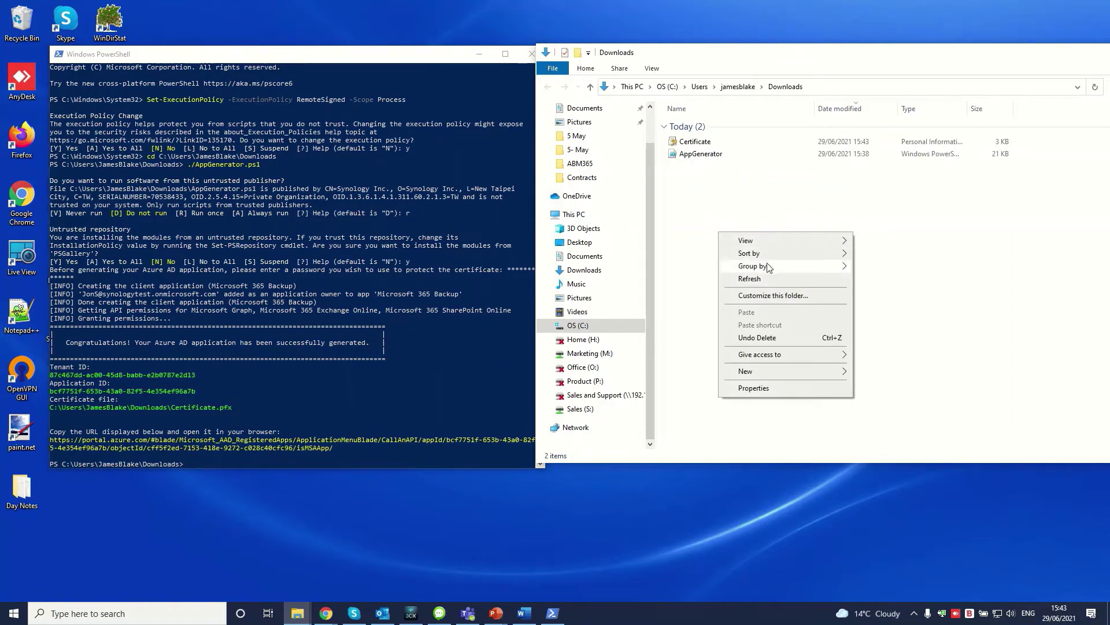
{"action": "mouse_move", "coordinate": [778, 373]}
{"action": "left_click", "coordinate": [894, 496]}
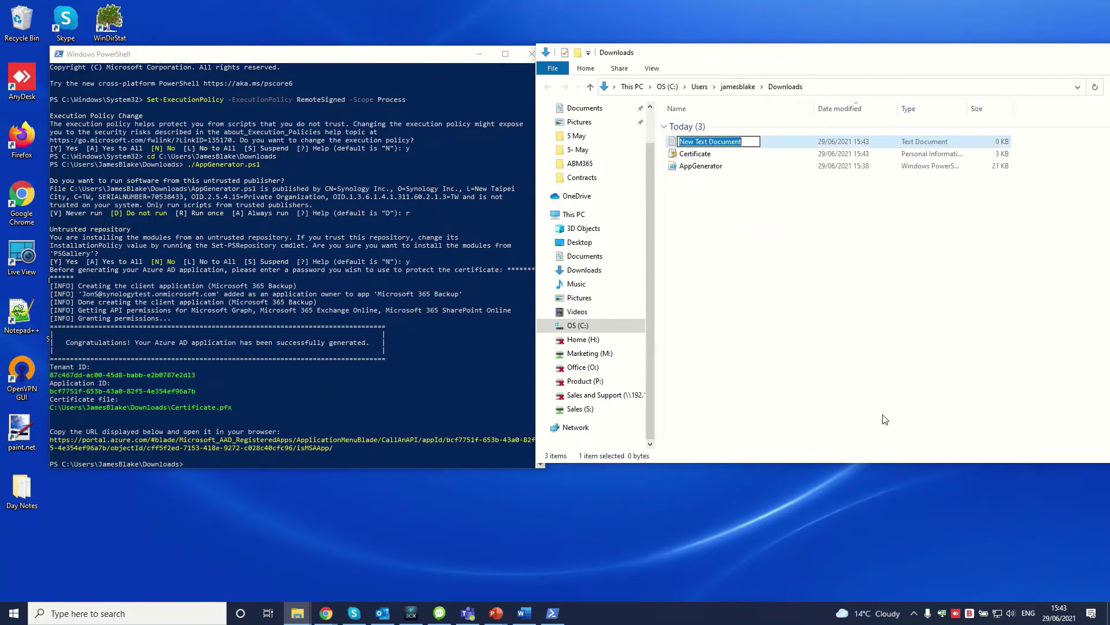
{"action": "type", "text": "codes"}
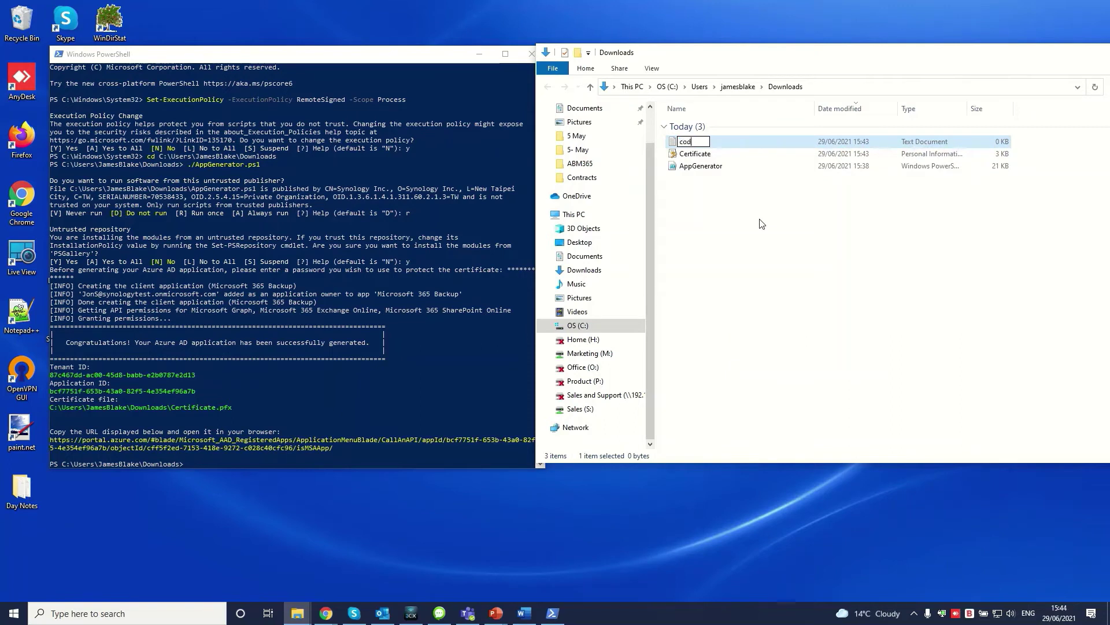
{"action": "key", "text": "Return"}
{"action": "double_click", "coordinate": [761, 145]}
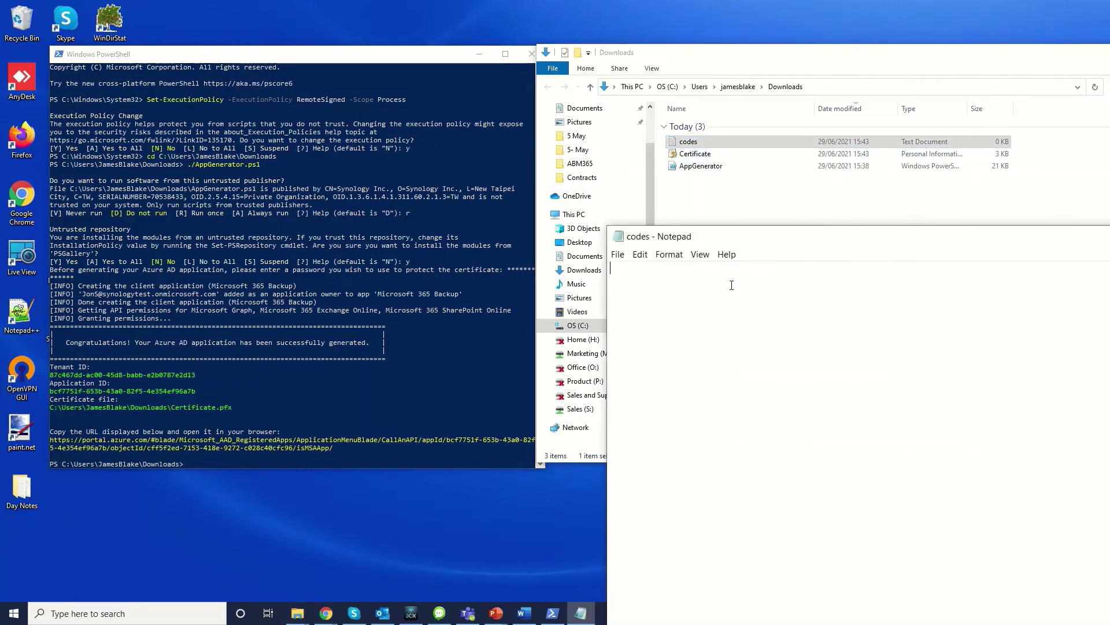
Step: Copy the Tenant ID, Application ID and certificate path from PowerShell into codes
{"action": "left_click", "coordinate": [234, 407]}
{"action": "left_click_drag", "start_coordinate": [209, 404], "coordinate": [478, 369]}
{"action": "right_click", "coordinate": [478, 369]}
{"action": "left_click", "coordinate": [830, 342]}
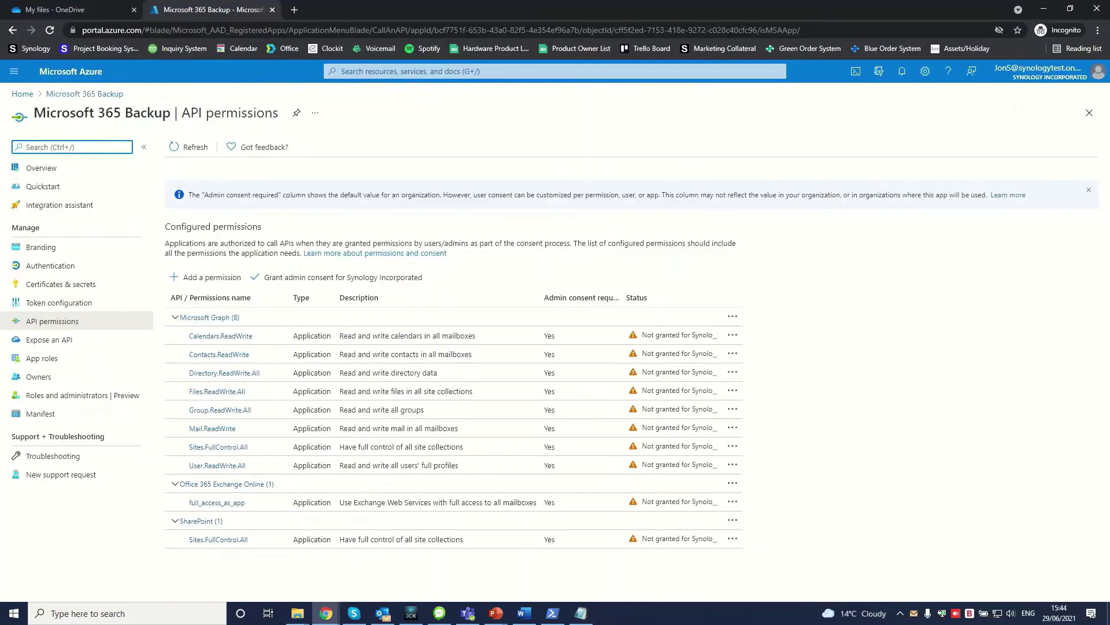
Step: Grant admin consent for Synology Incorporated on all API permissions, confirming with Yes
{"action": "left_click", "coordinate": [264, 277]}
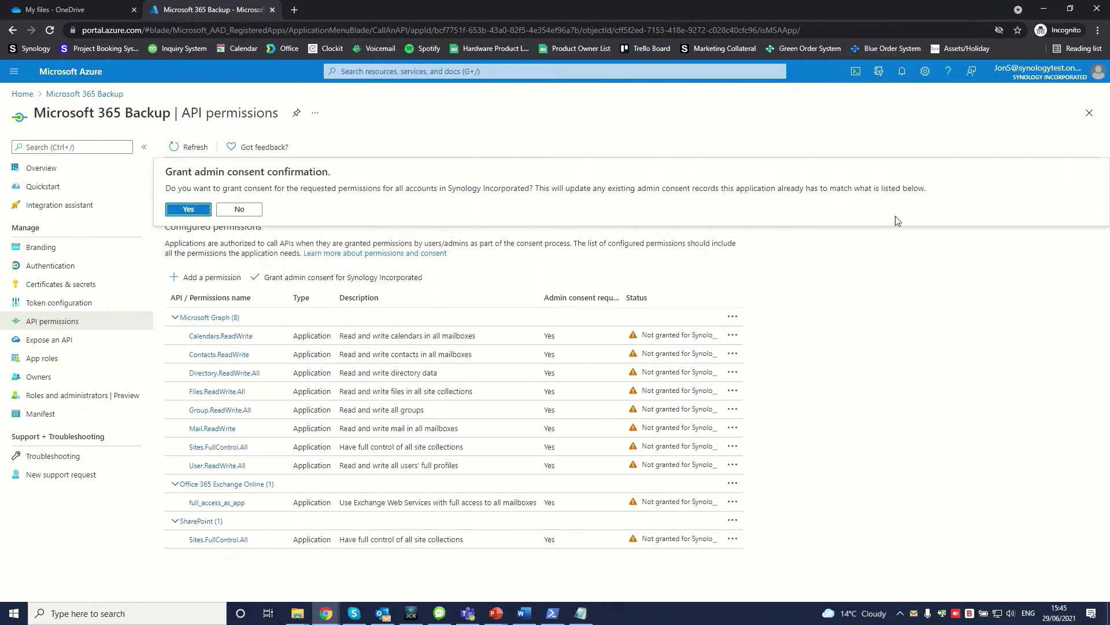
{"action": "left_click", "coordinate": [189, 209]}
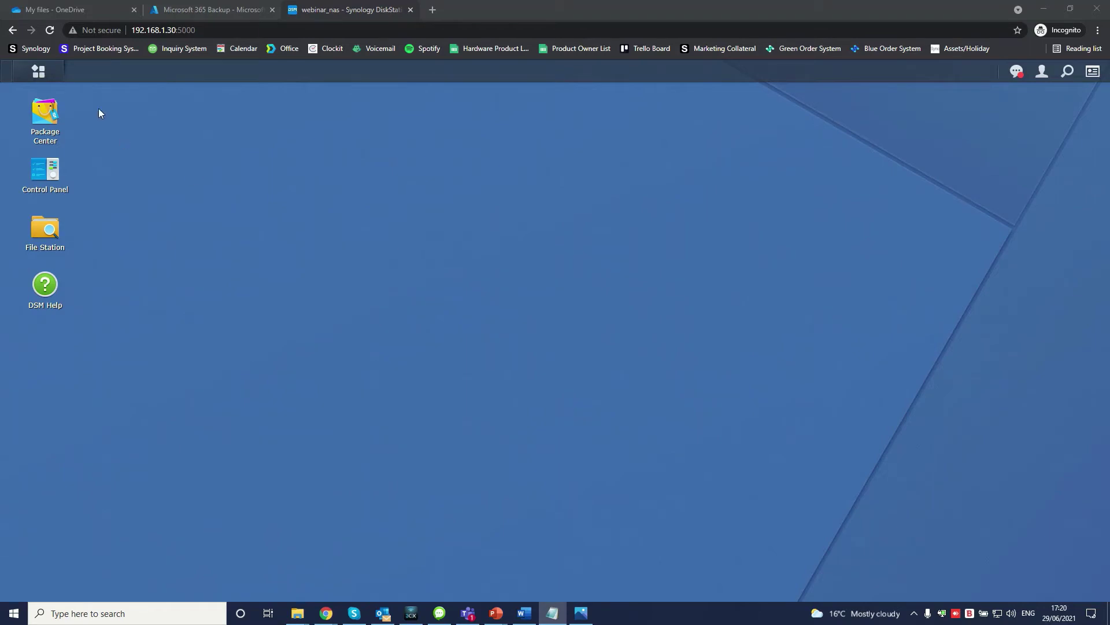
Step: Launch Active Backup for Microsoft 365, start a new task and enter the domain admin e-mail
{"action": "left_click", "coordinate": [49, 73]}
{"action": "left_click", "coordinate": [124, 368]}
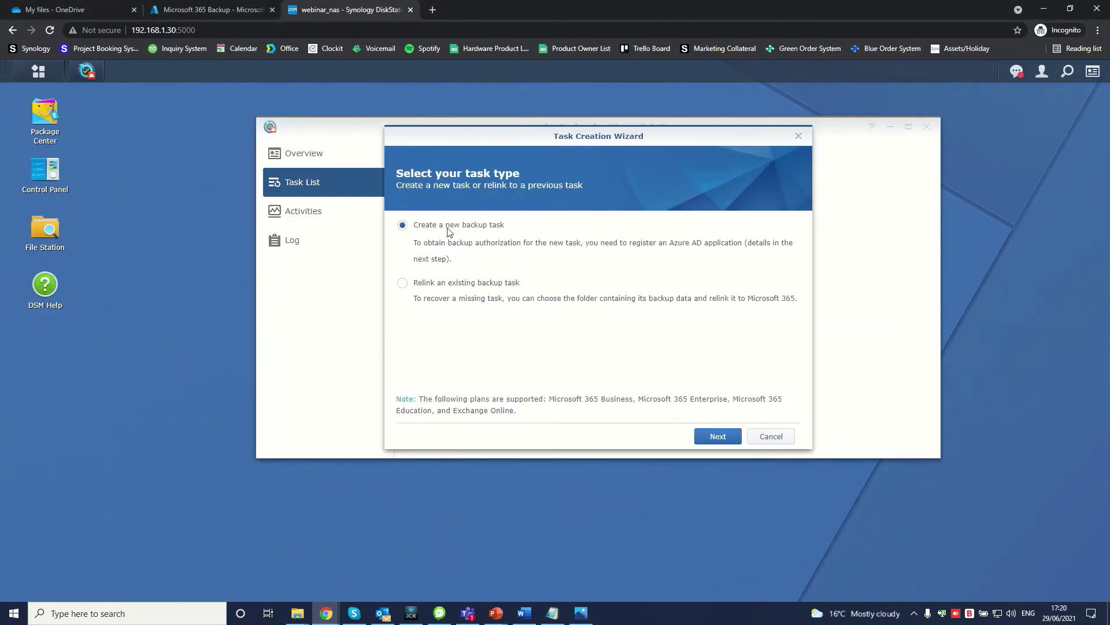
{"action": "left_click", "coordinate": [717, 437]}
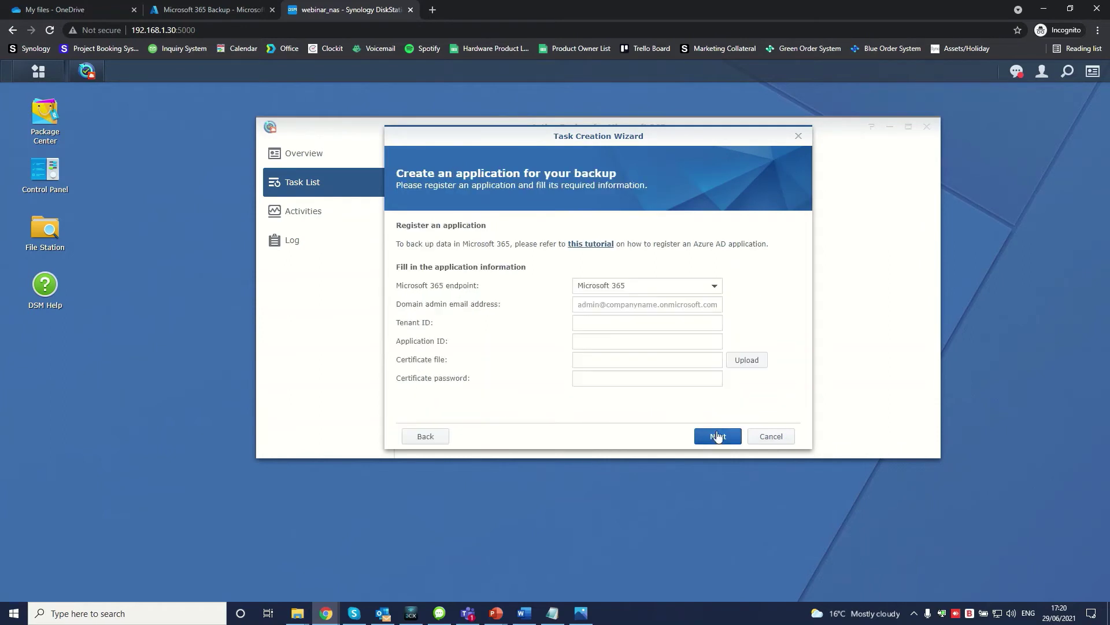
{"action": "left_click", "coordinate": [650, 303]}
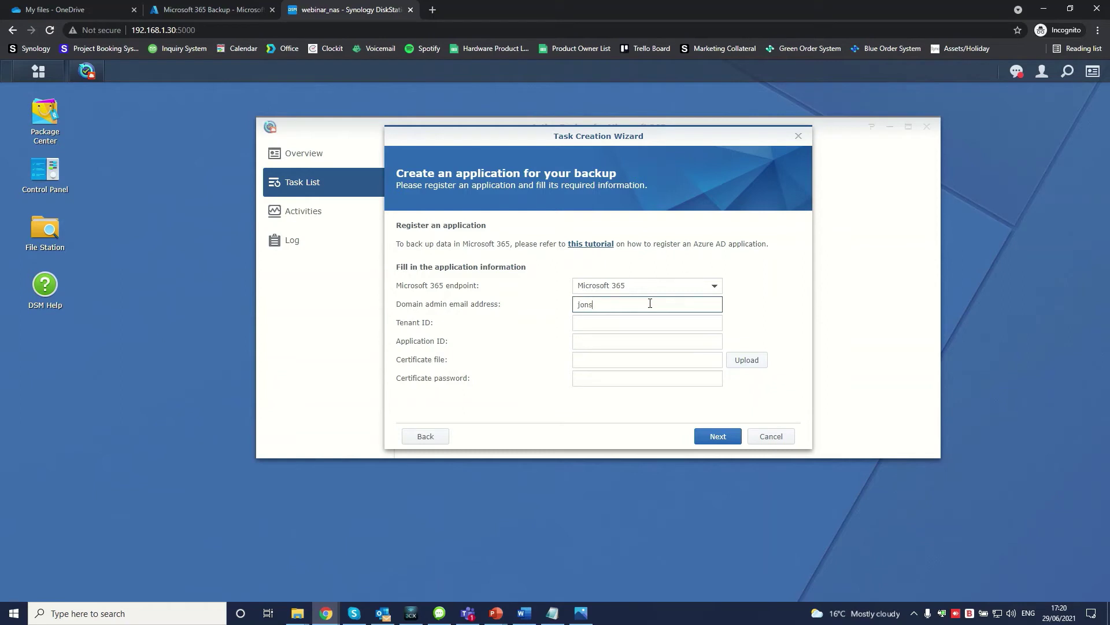
Step: Paste the Tenant ID and Application ID from the codes notes into the wizard
{"action": "key", "text": "alt+Tab"}
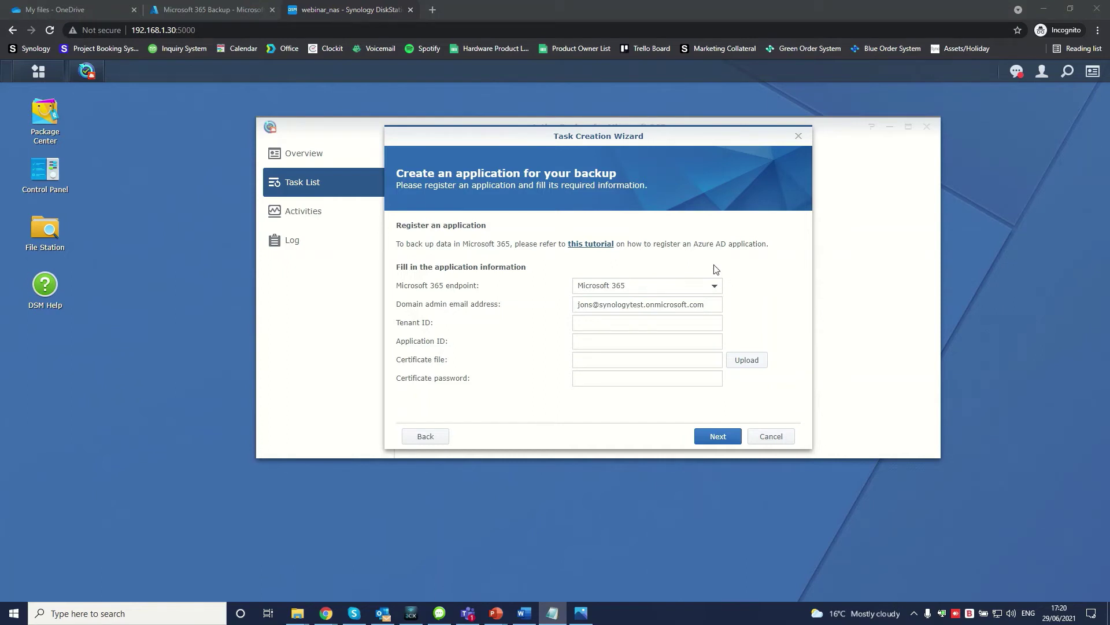
{"action": "left_click", "coordinate": [652, 322]}
{"action": "key", "text": "ctrl+v"}
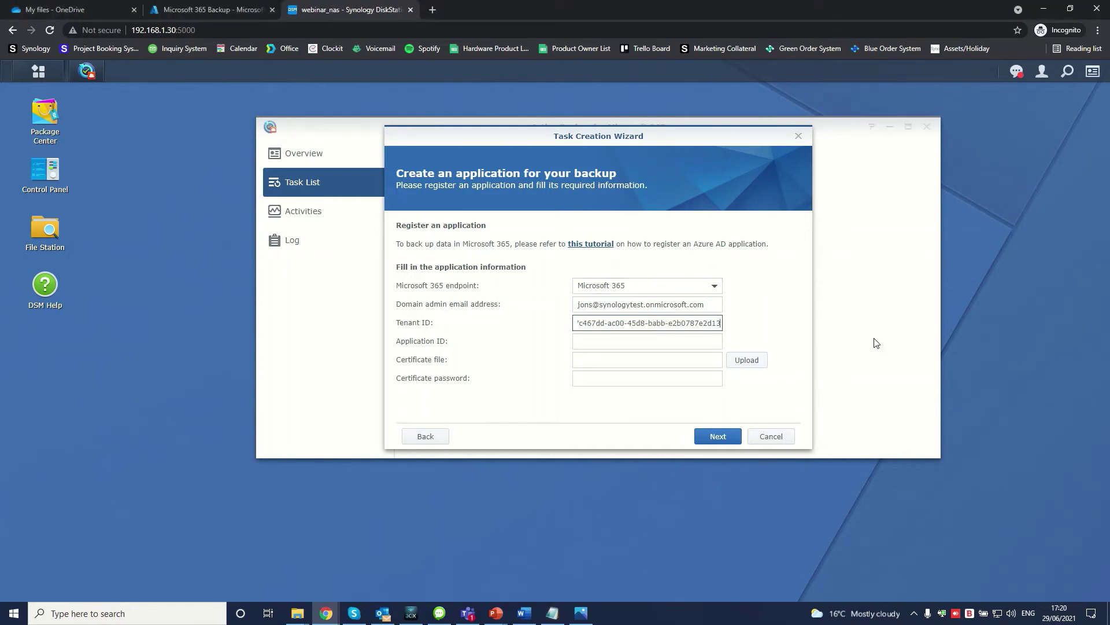
{"action": "key", "text": "alt+Tab"}
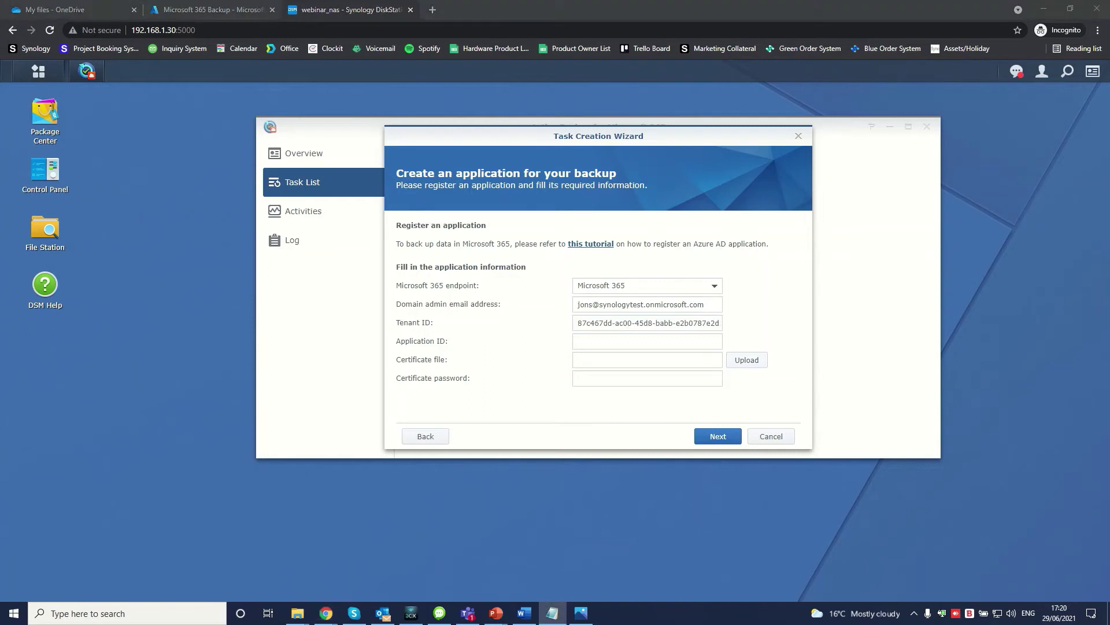
{"action": "left_click", "coordinate": [598, 344]}
{"action": "type", "text": "bcf7751f-653b-43a0-82f5-4e354ef96a7b"}
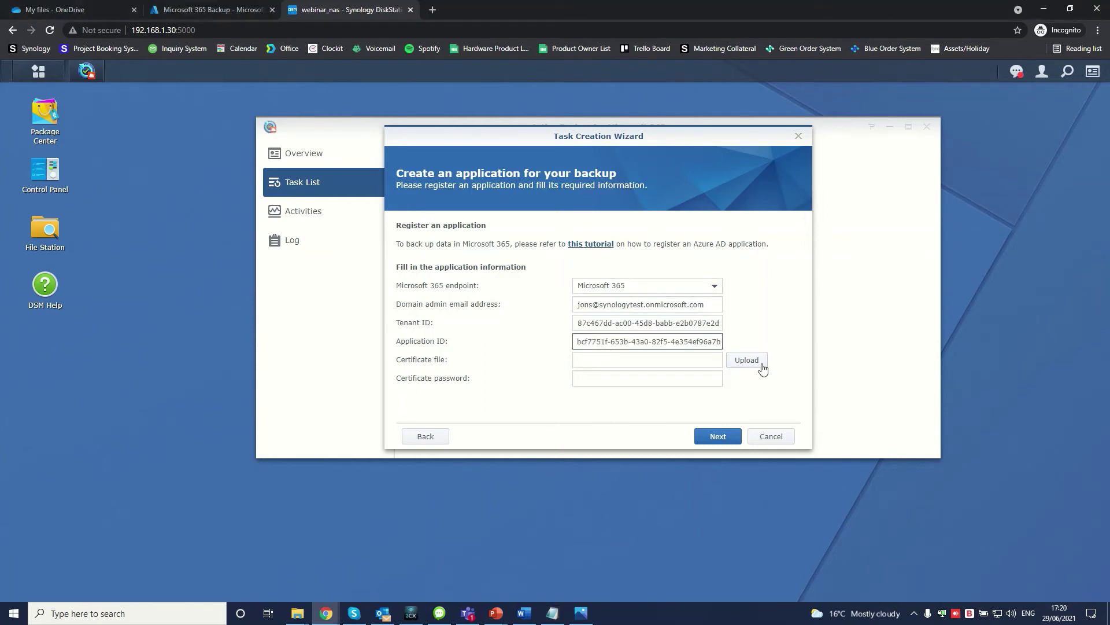
Step: Upload Certificate.pfx from Downloads with its password and submit for validation
{"action": "left_click", "coordinate": [760, 365]}
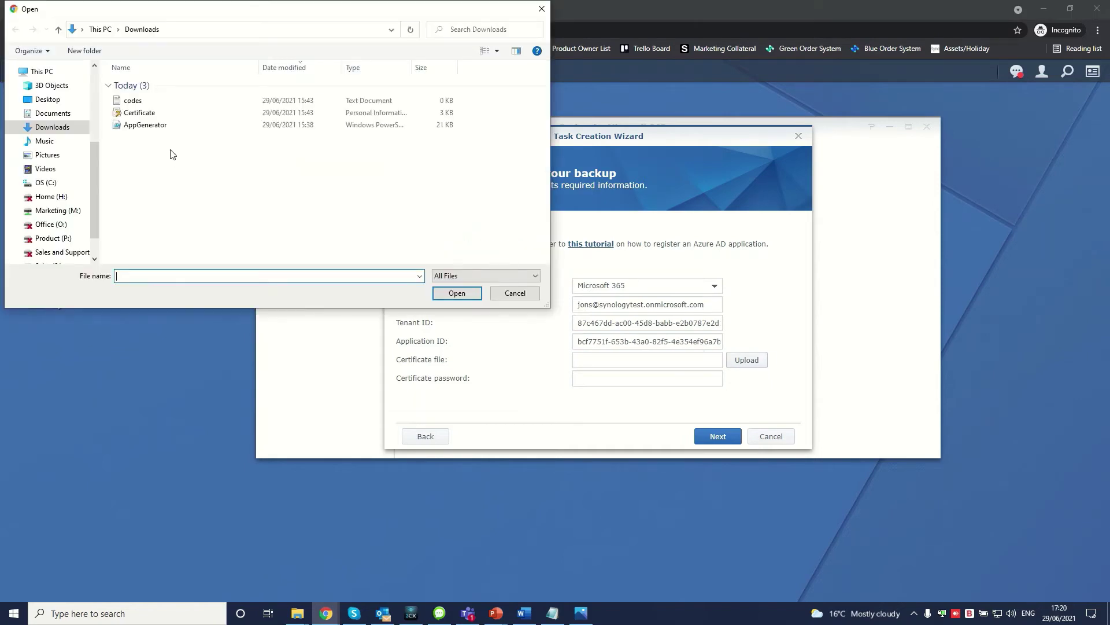
{"action": "left_click", "coordinate": [169, 115]}
{"action": "left_click", "coordinate": [456, 293]}
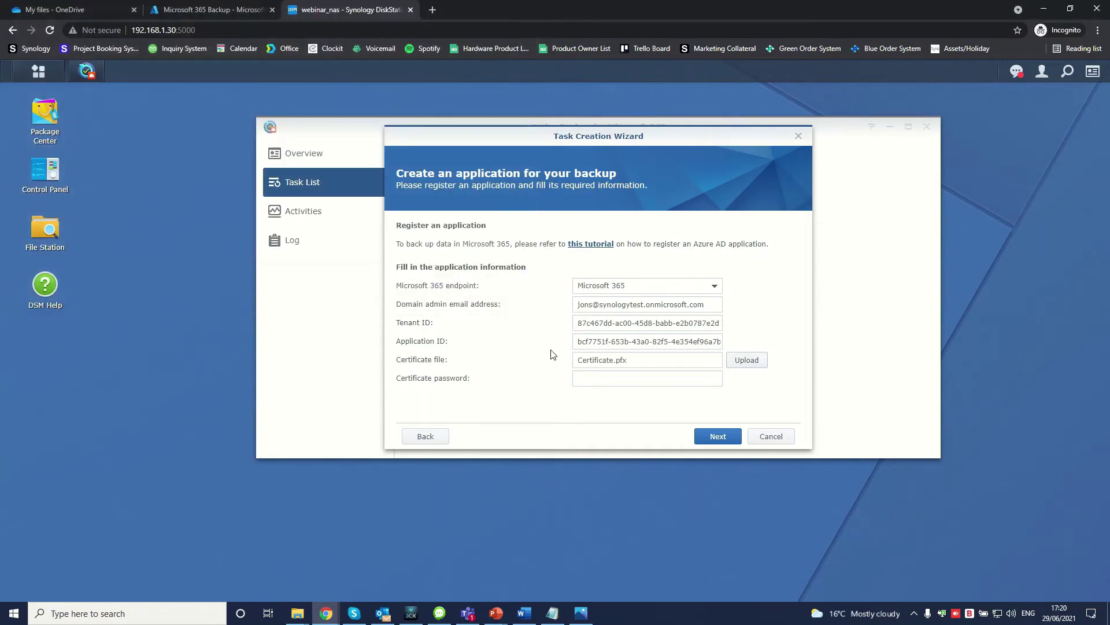
{"action": "left_click", "coordinate": [604, 380]}
{"action": "type", "text": "•••••••••••••"}
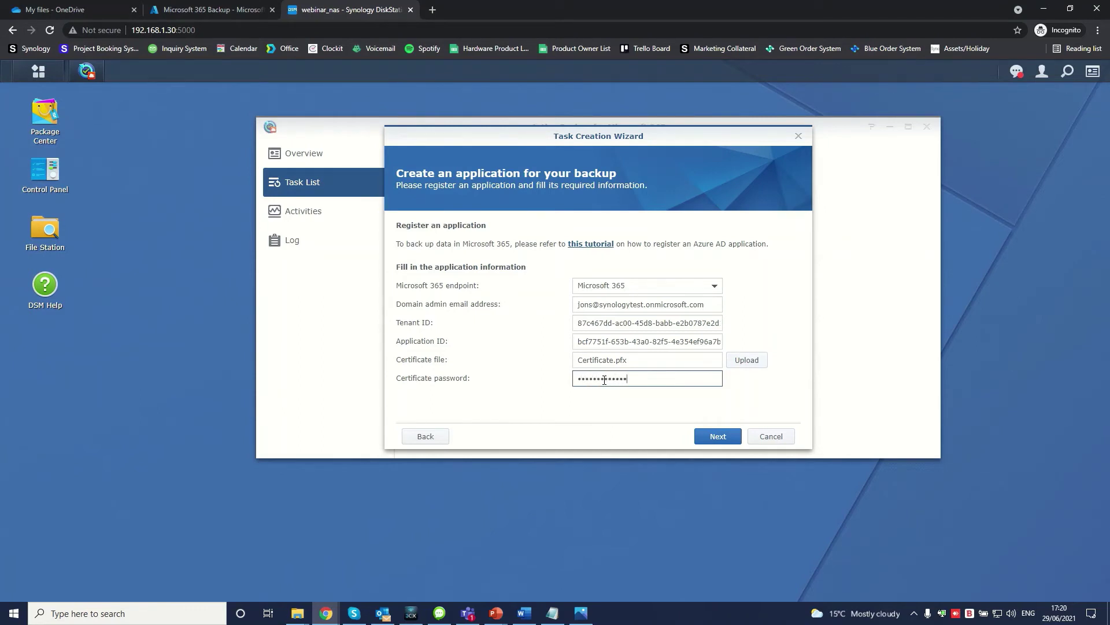
{"action": "left_click", "coordinate": [723, 443]}
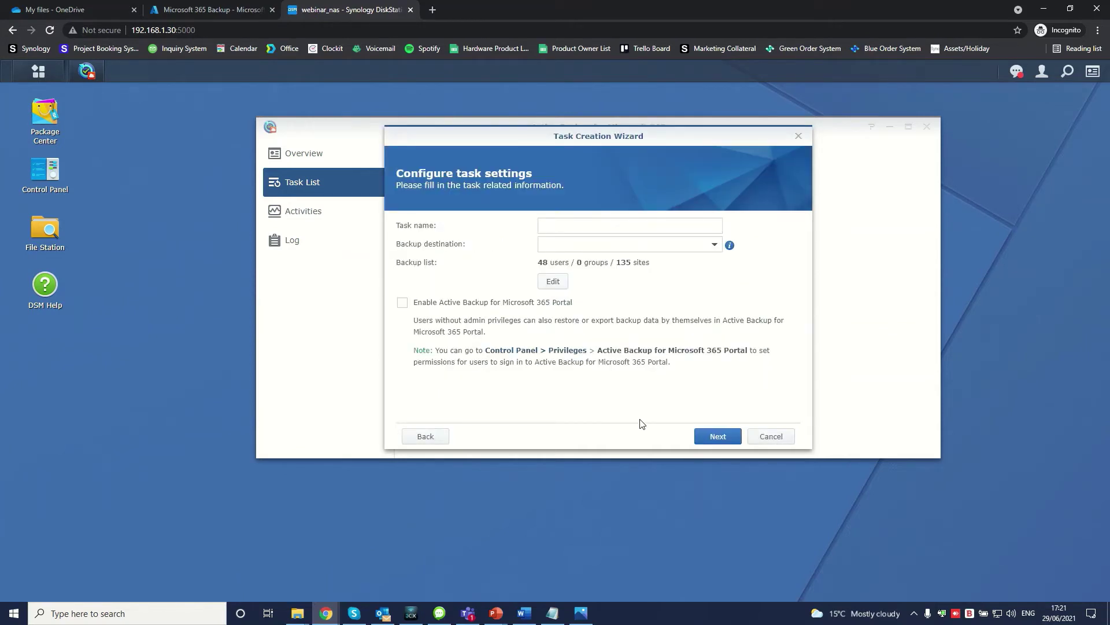
Step: Name the task Account_Backup, store it on ABM365, and enable the Active Backup portal
{"action": "left_click", "coordinate": [590, 226]}
{"action": "type", "text": "Account"}
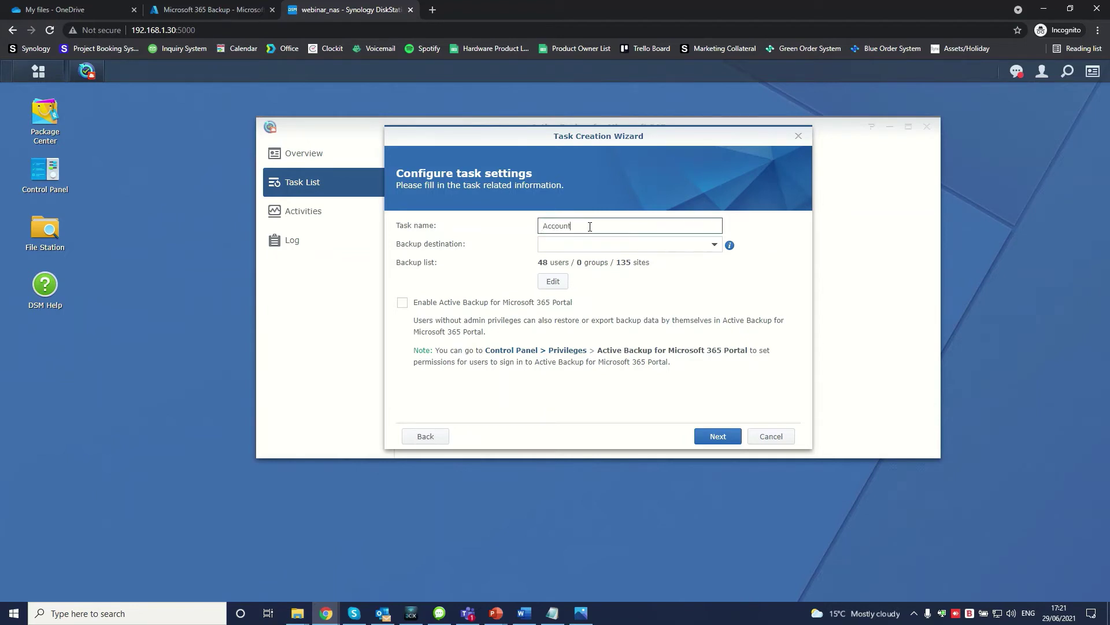
{"action": "type", "text": "_Backup"}
{"action": "left_click", "coordinate": [637, 244]}
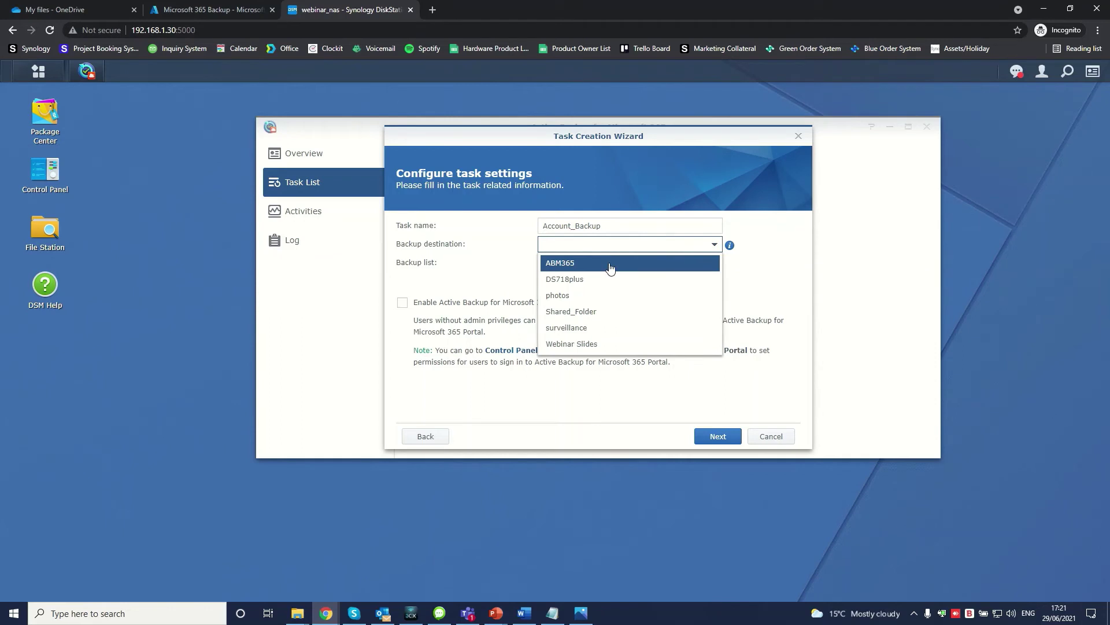
{"action": "left_click", "coordinate": [610, 268]}
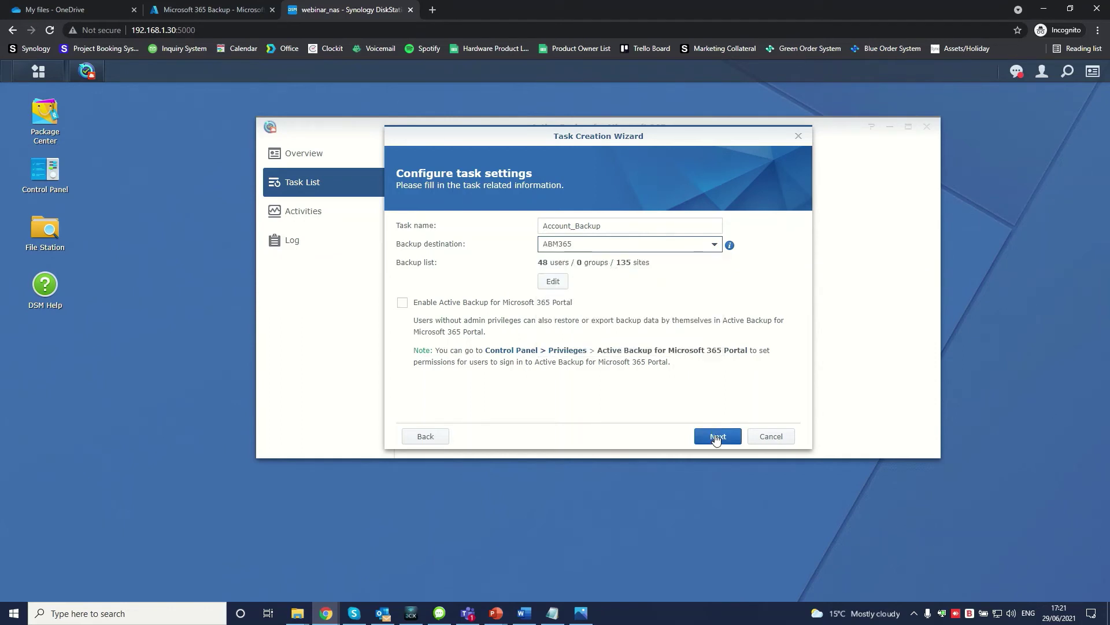
{"action": "left_click", "coordinate": [403, 303]}
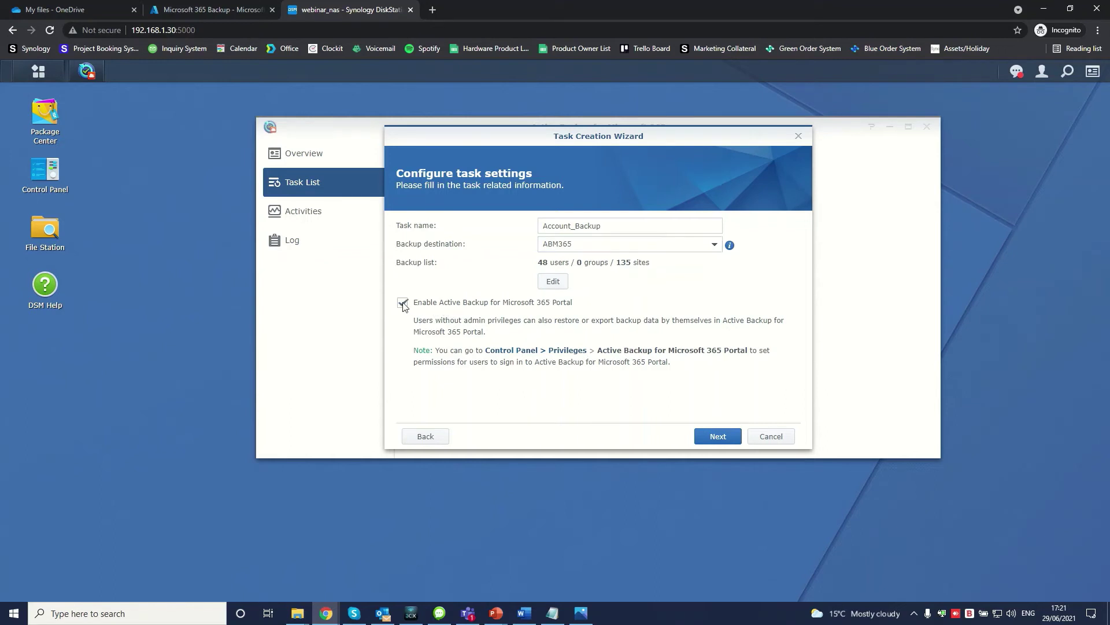
{"action": "left_click", "coordinate": [718, 436]}
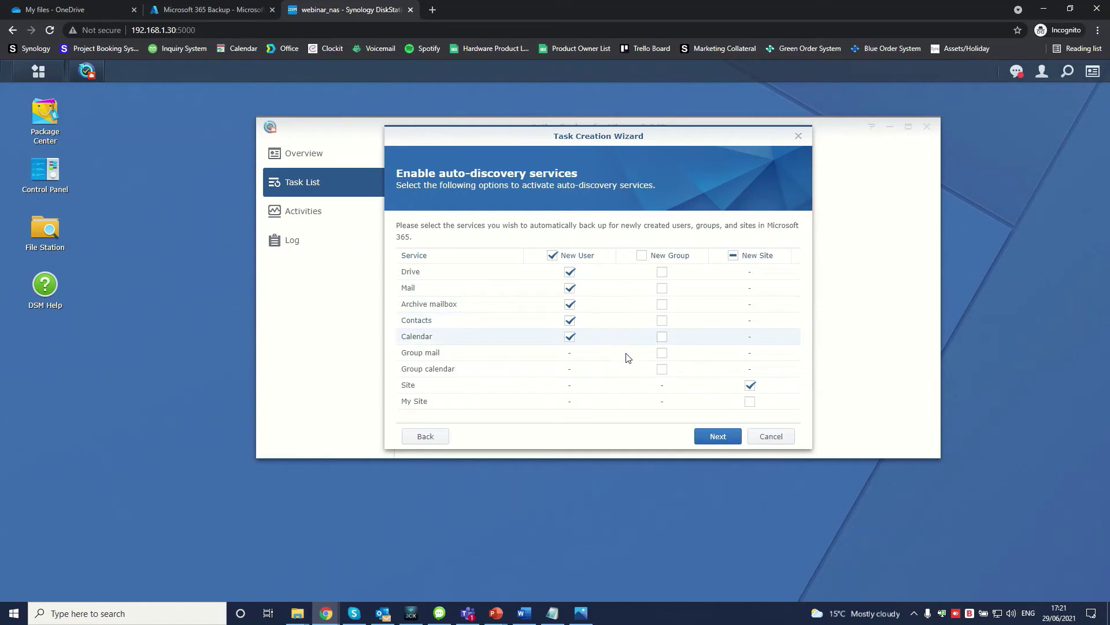
Step: Accept auto-discovery, set a backup schedule, create the task and run its first backup now
{"action": "left_click", "coordinate": [720, 436]}
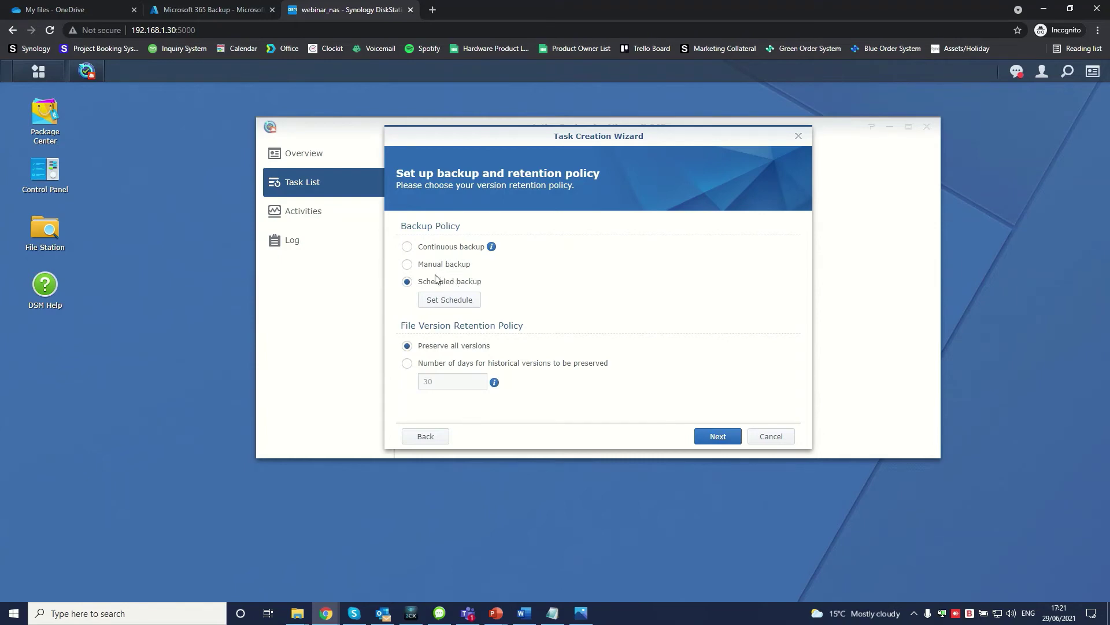
{"action": "left_click", "coordinate": [445, 301]}
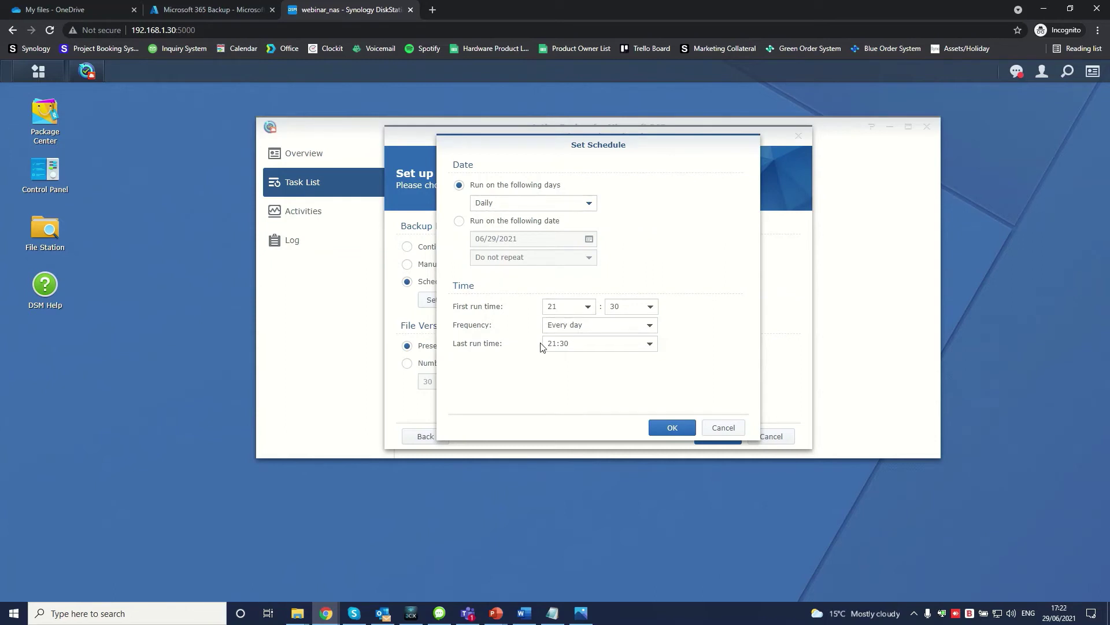
{"action": "left_click", "coordinate": [665, 425]}
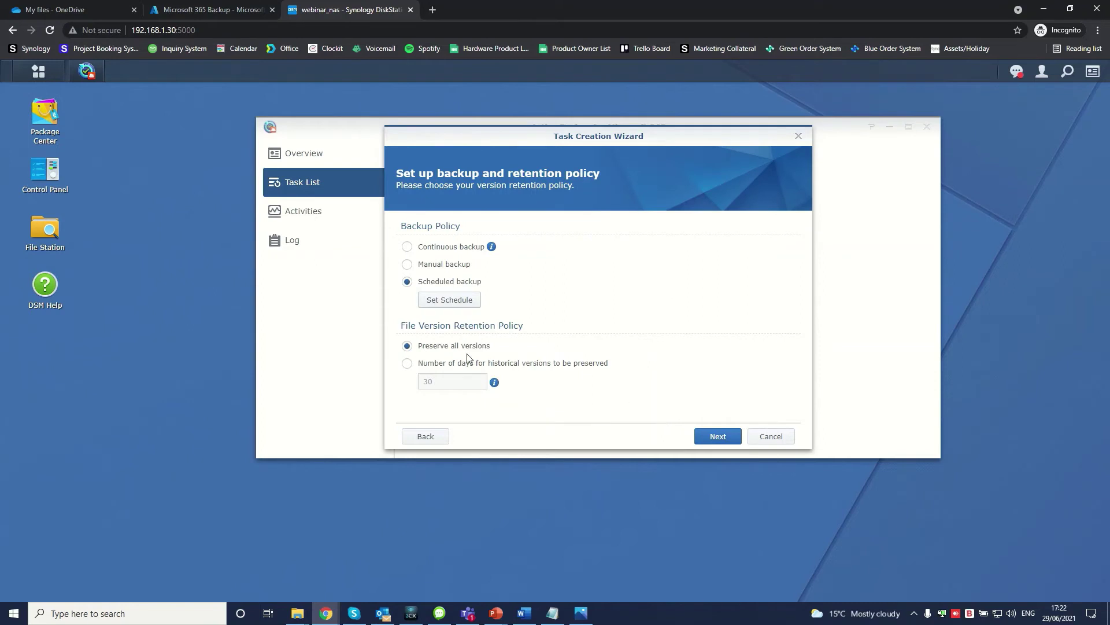
{"action": "left_click", "coordinate": [726, 437]}
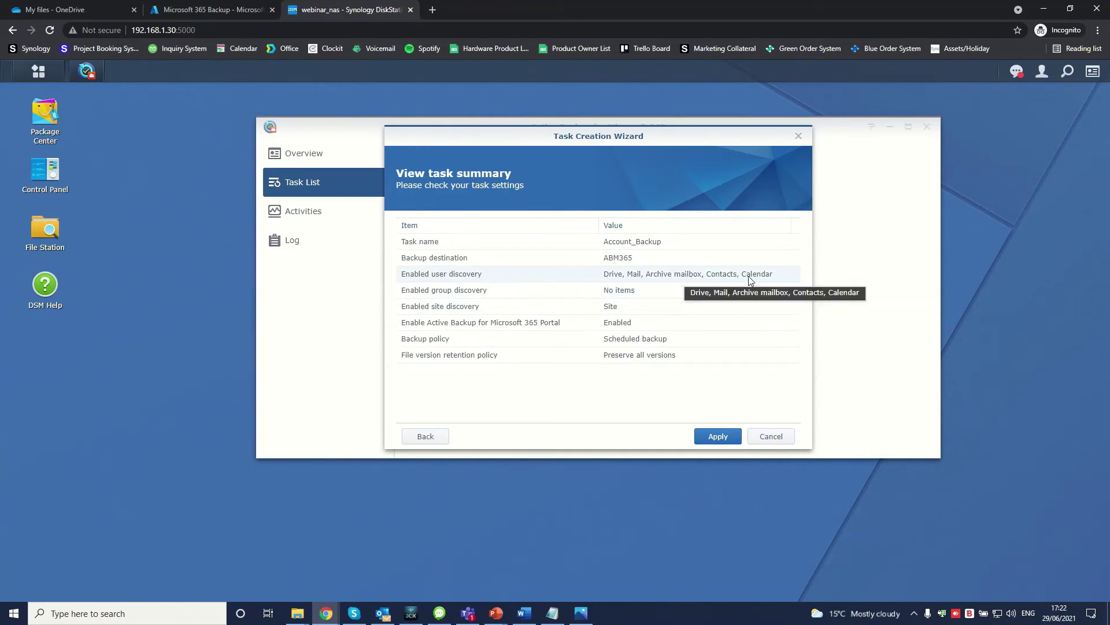
{"action": "left_click", "coordinate": [718, 435]}
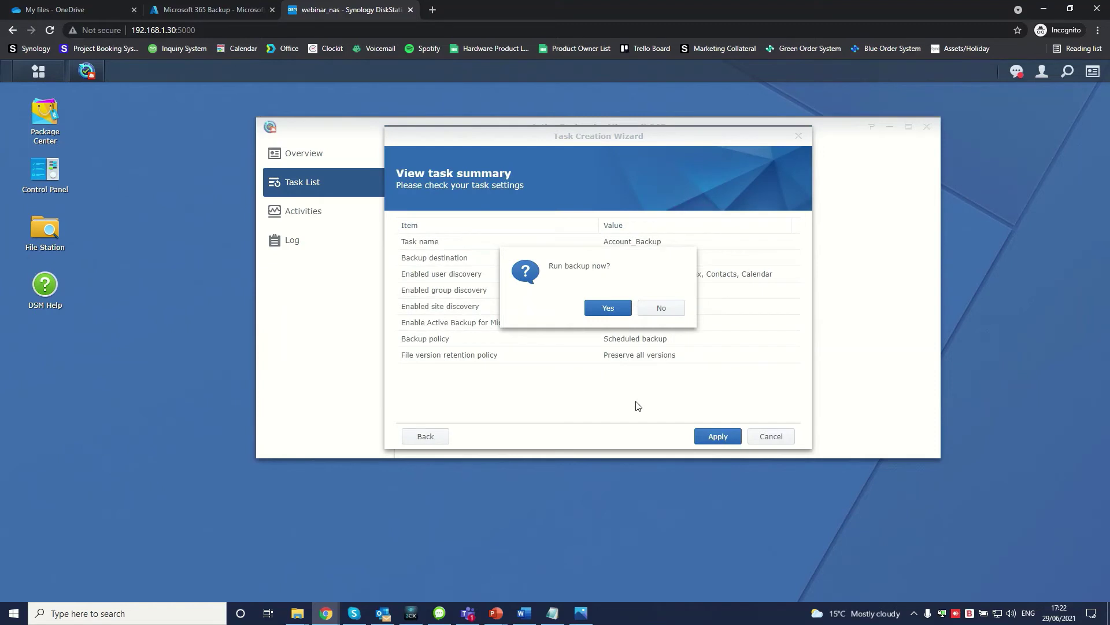
{"action": "left_click", "coordinate": [607, 310]}
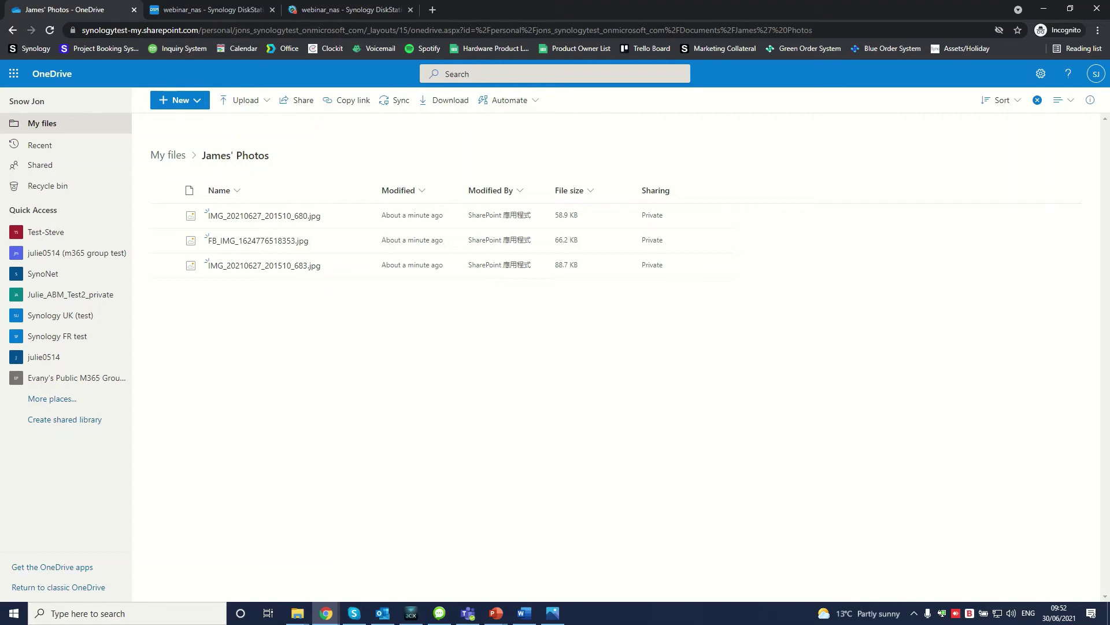
Step: Preview each of the three sailing photos in James' Photos
{"action": "left_click", "coordinate": [269, 218]}
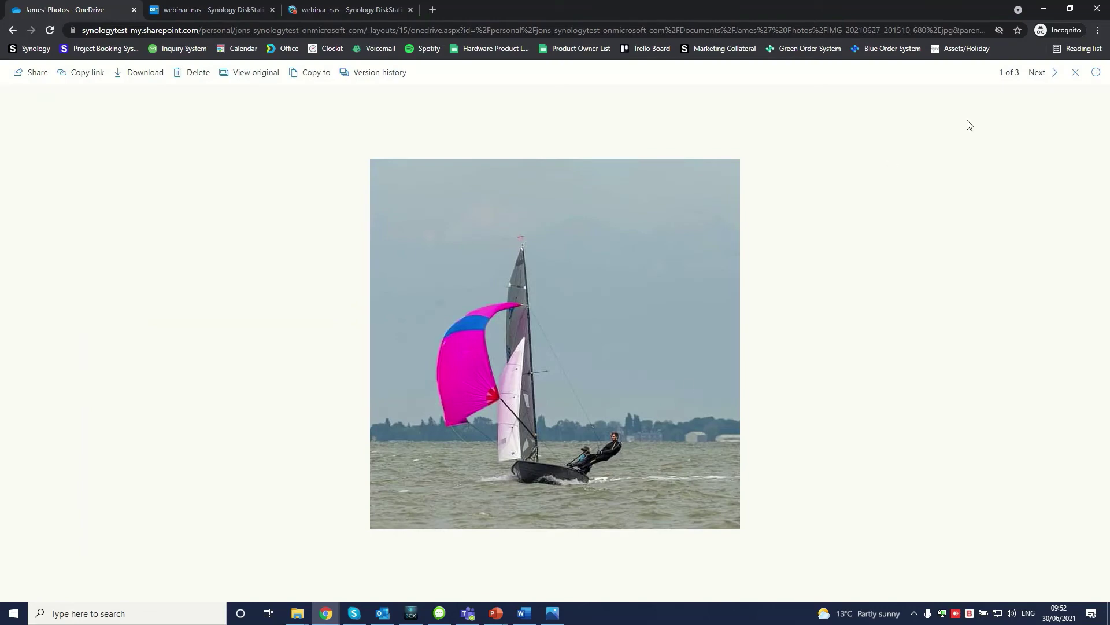
{"action": "left_click", "coordinate": [1037, 72]}
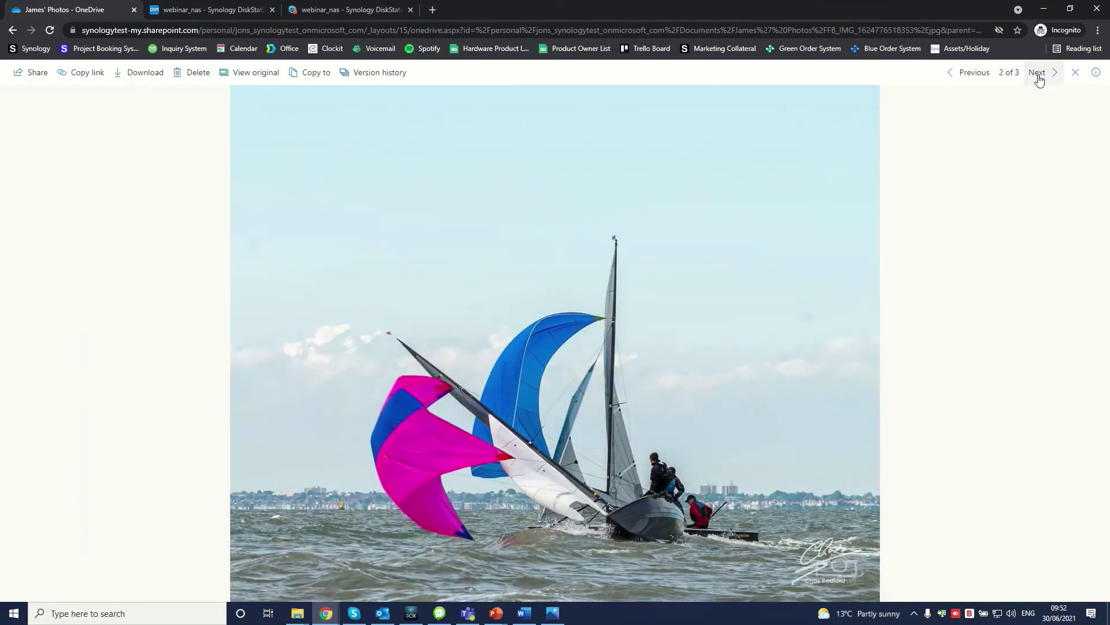
{"action": "left_click", "coordinate": [1040, 78]}
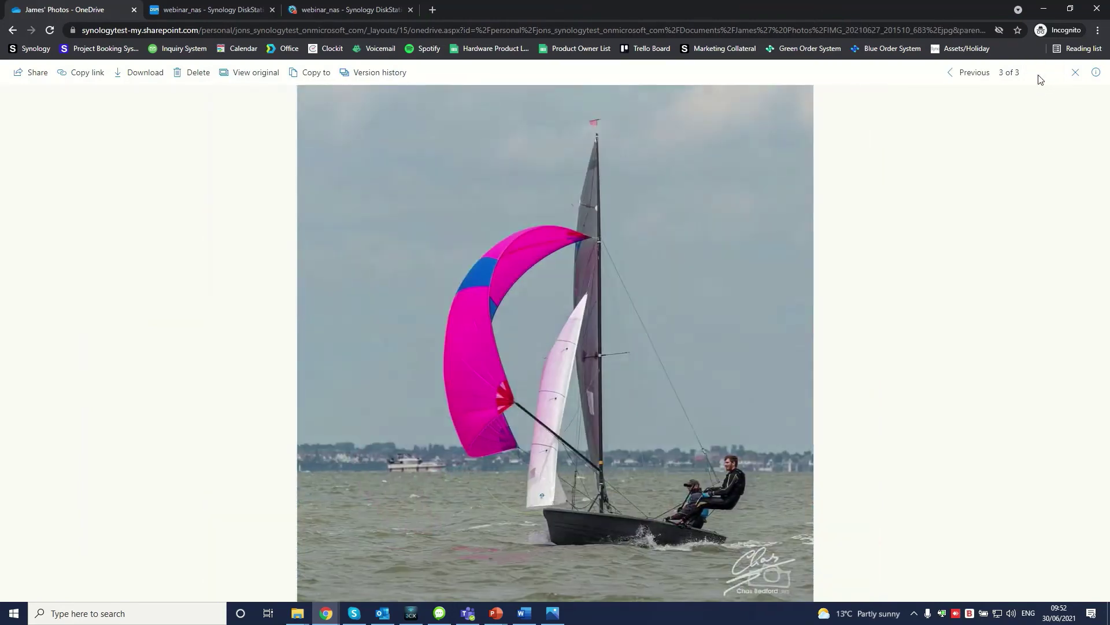
{"action": "left_click", "coordinate": [1075, 73]}
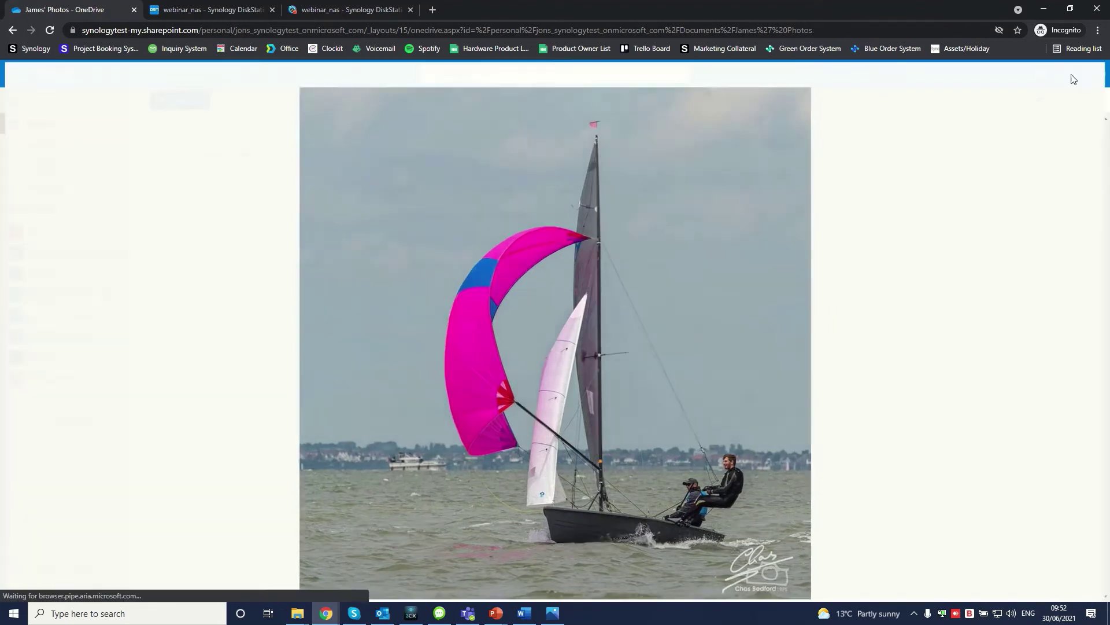
Step: Select all three photos and delete them to the recycle bin
{"action": "left_click", "coordinate": [164, 191]}
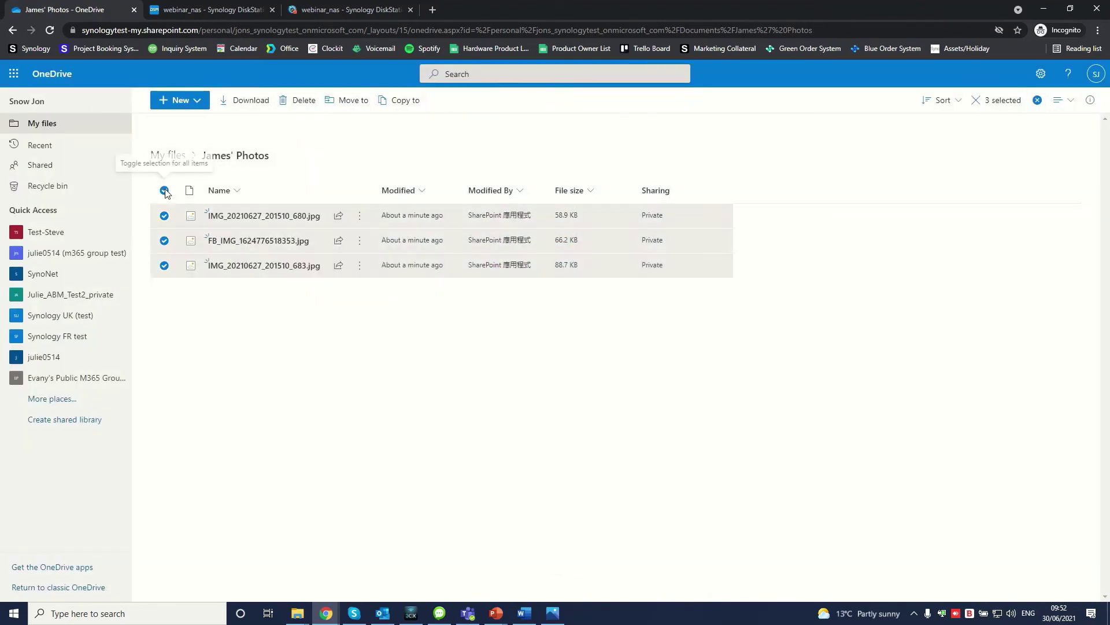
{"action": "left_click", "coordinate": [305, 104]}
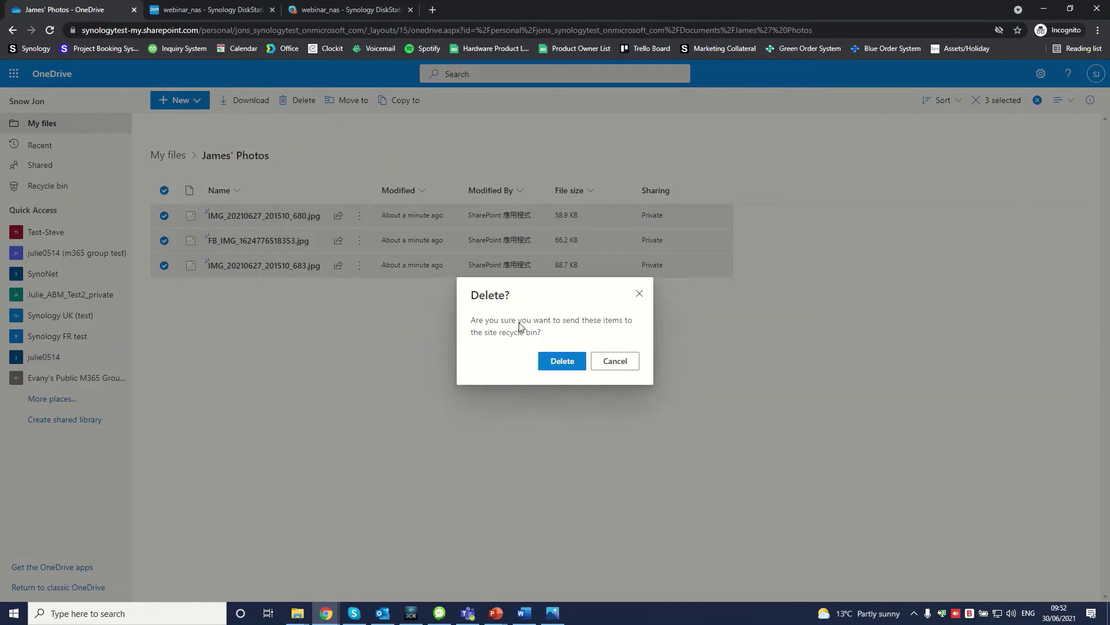
{"action": "left_click", "coordinate": [545, 360]}
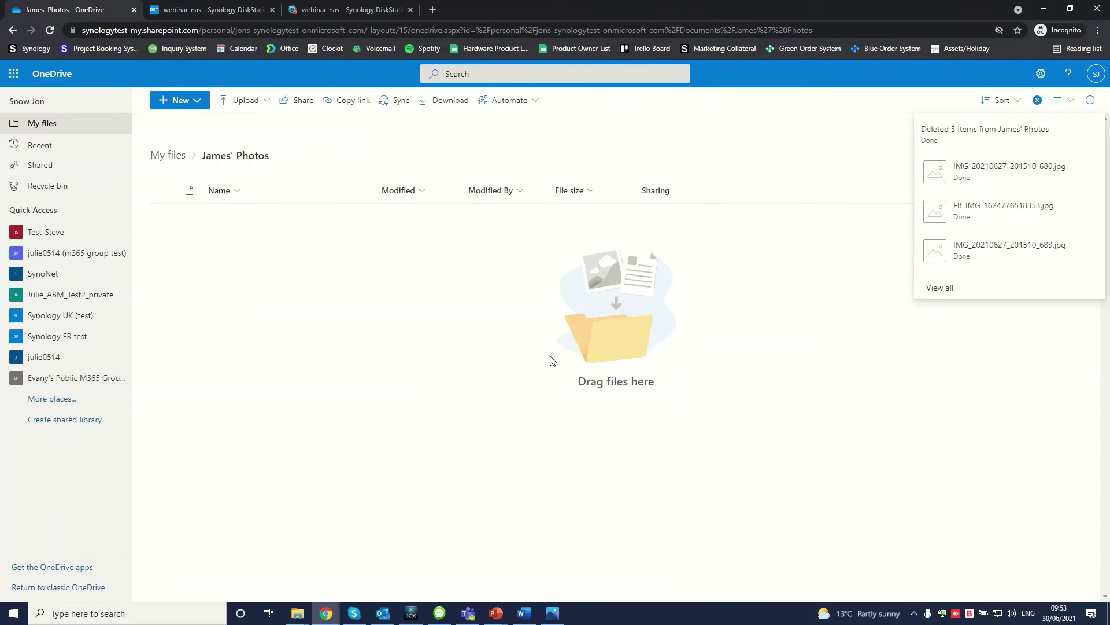
Step: Open the Active Backup for Microsoft 365 Portal and change the view role to another user
{"action": "left_click", "coordinate": [204, 18]}
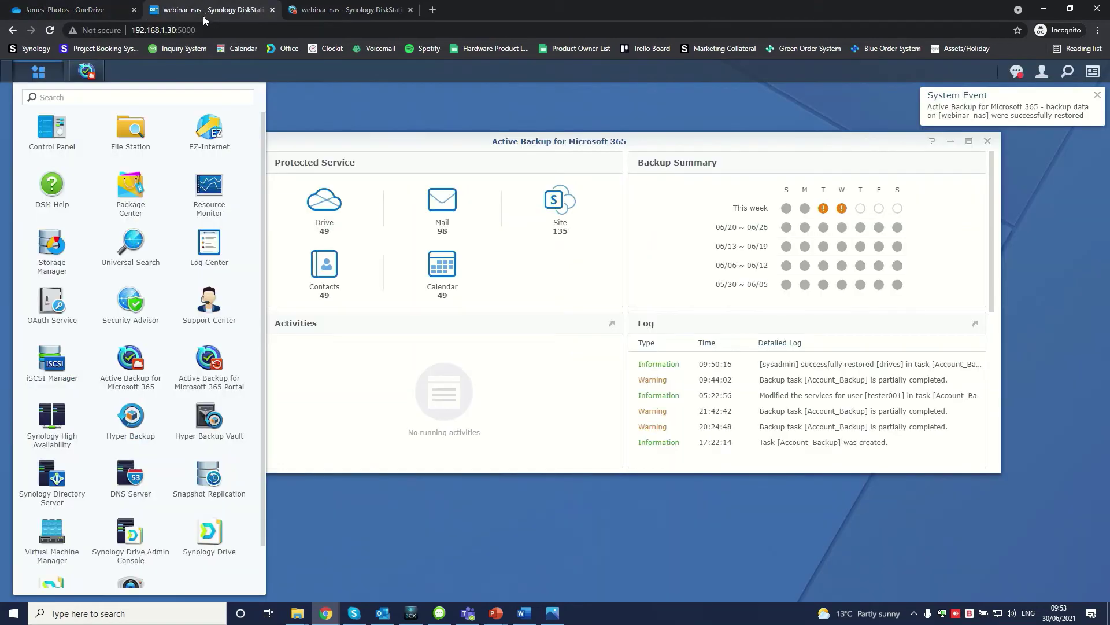
{"action": "left_click", "coordinate": [205, 387]}
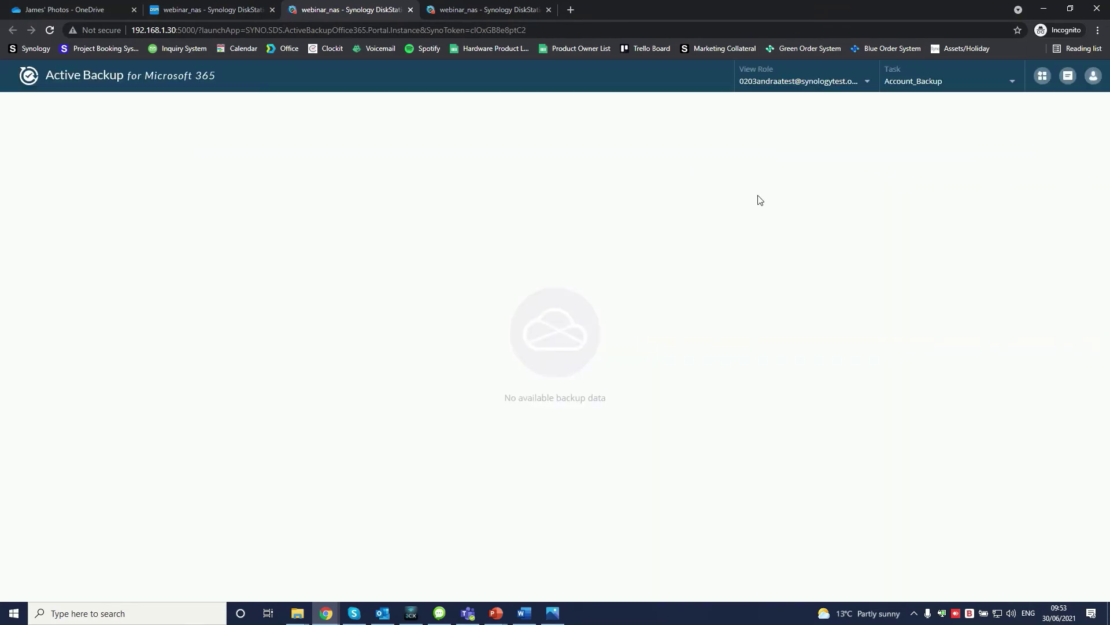
{"action": "left_click", "coordinate": [791, 88]}
{"action": "scroll", "coordinate": [523, 348], "scroll_direction": "down", "scroll_amount": 5}
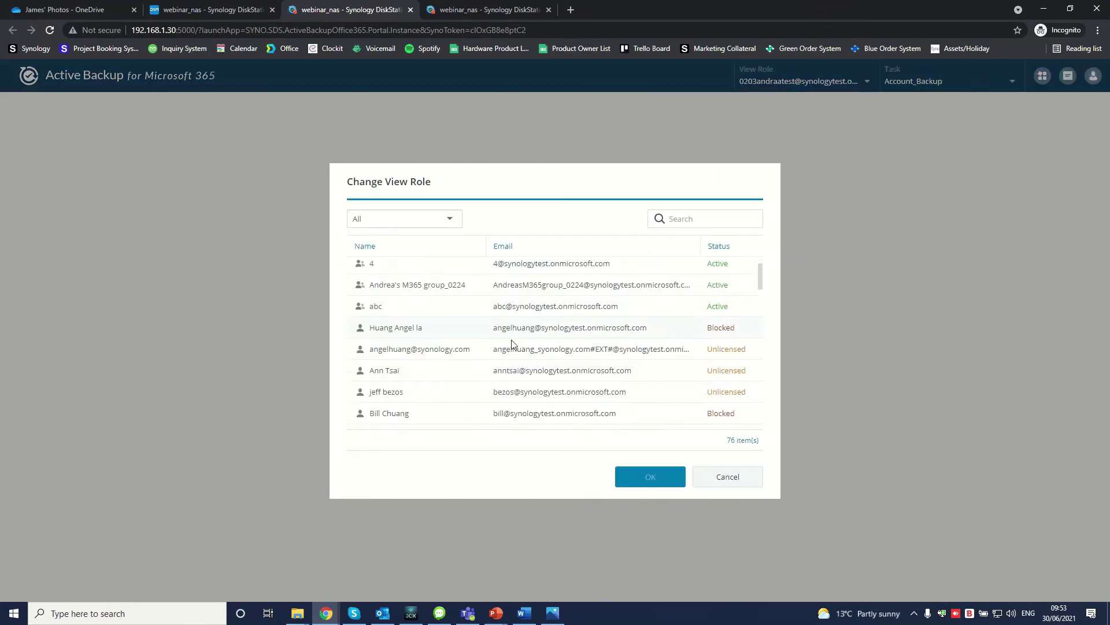
{"action": "scroll", "coordinate": [524, 348], "scroll_direction": "up", "scroll_amount": 1}
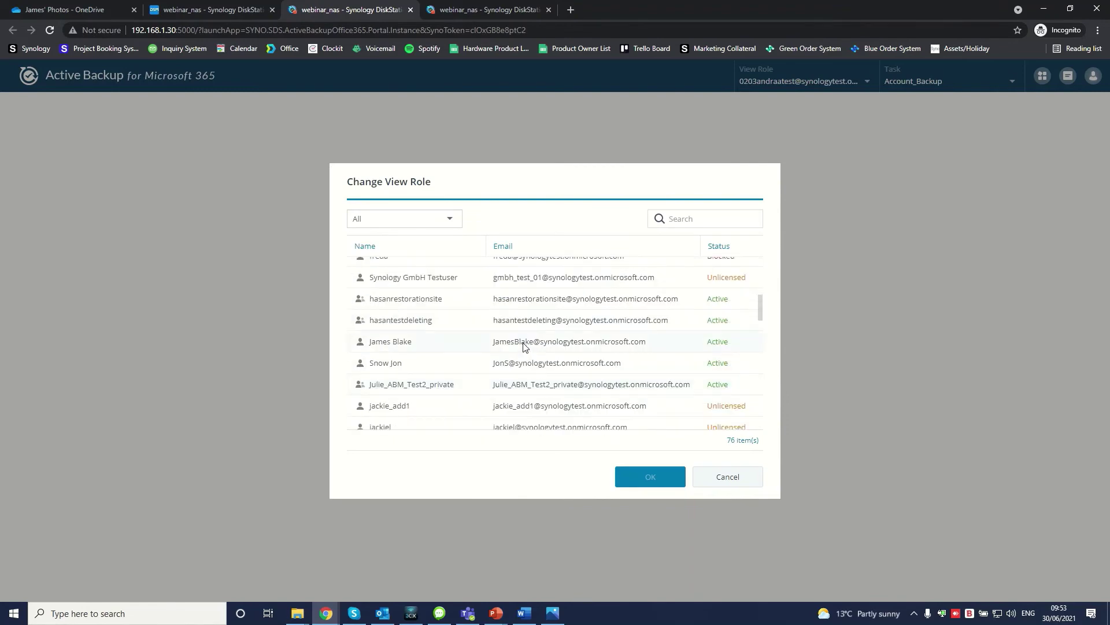
{"action": "left_click", "coordinate": [523, 363]}
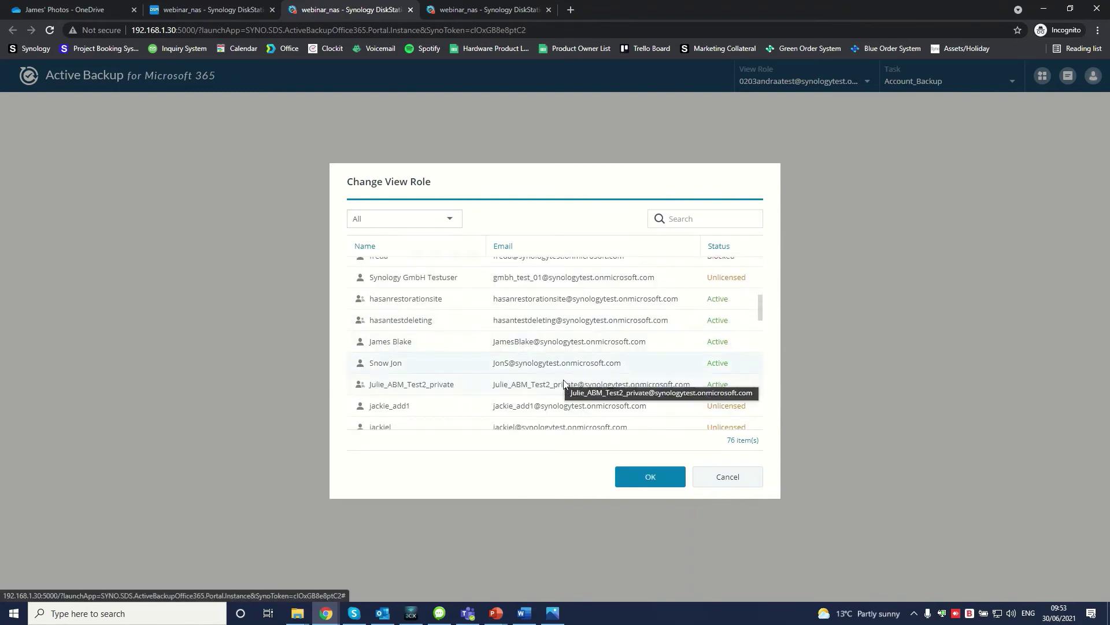
{"action": "left_click", "coordinate": [652, 484]}
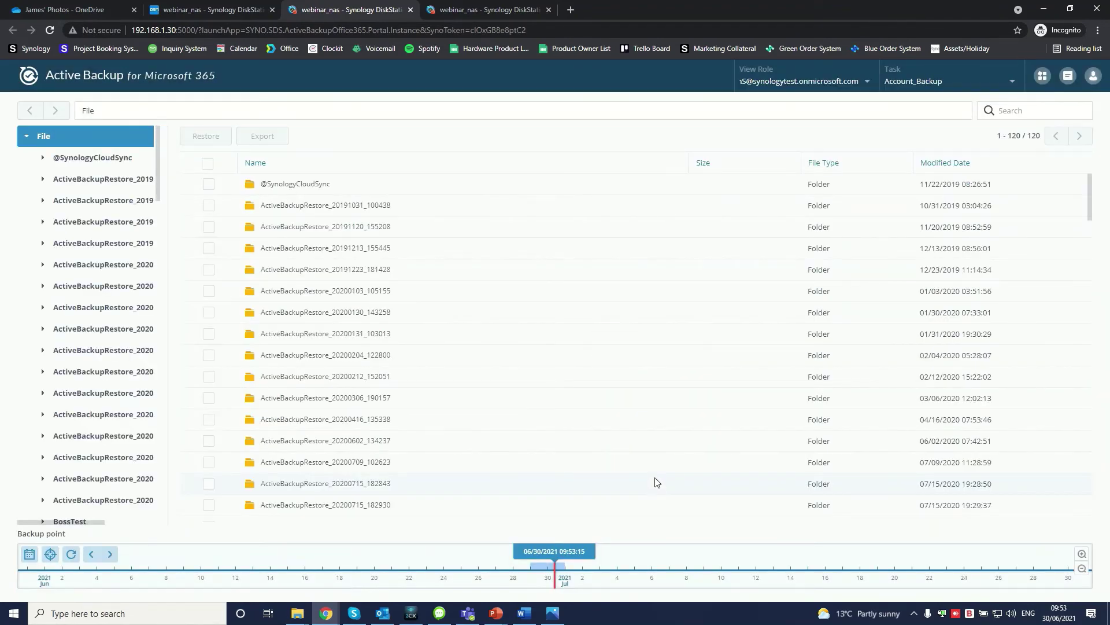
Step: Choose the 07/01/2021 00:00:00 backup point and scroll the folder list to James' Photos
{"action": "scroll", "coordinate": [394, 286], "scroll_direction": "down", "scroll_amount": 3}
{"action": "scroll", "coordinate": [393, 287], "scroll_direction": "down", "scroll_amount": 4}
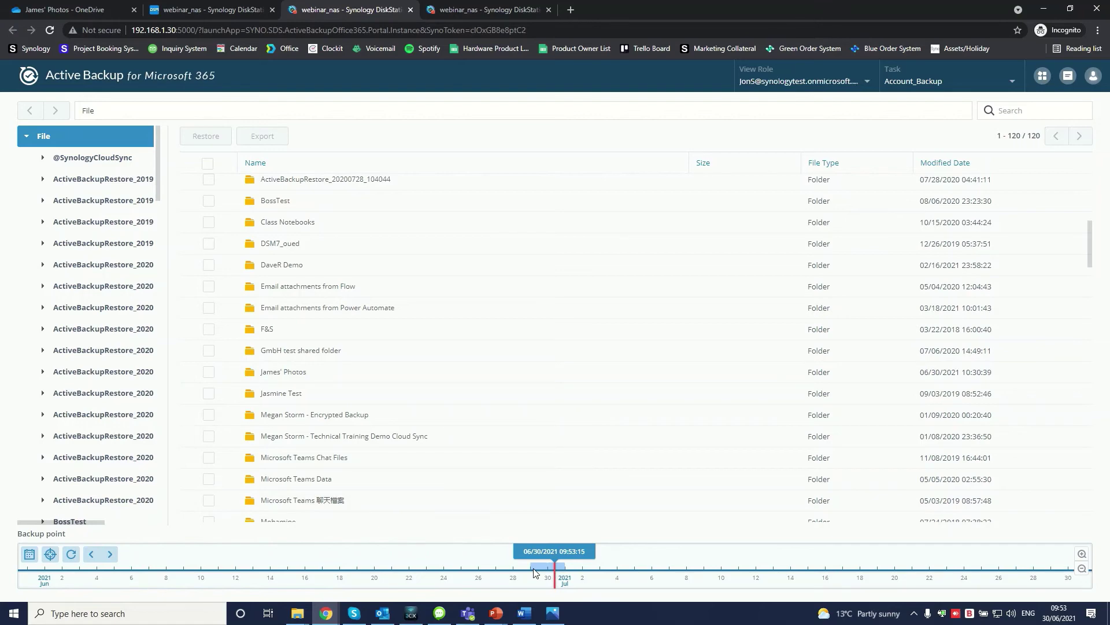
{"action": "left_click", "coordinate": [565, 573]}
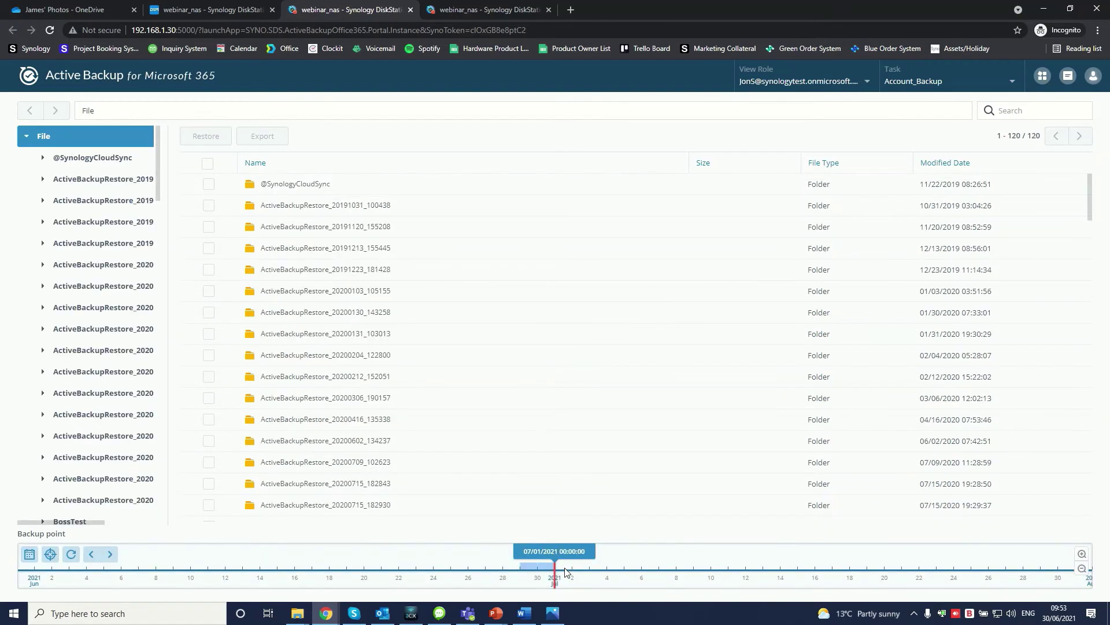
{"action": "scroll", "coordinate": [308, 360], "scroll_direction": "down", "scroll_amount": 1}
{"action": "scroll", "coordinate": [308, 360], "scroll_direction": "down", "scroll_amount": 5}
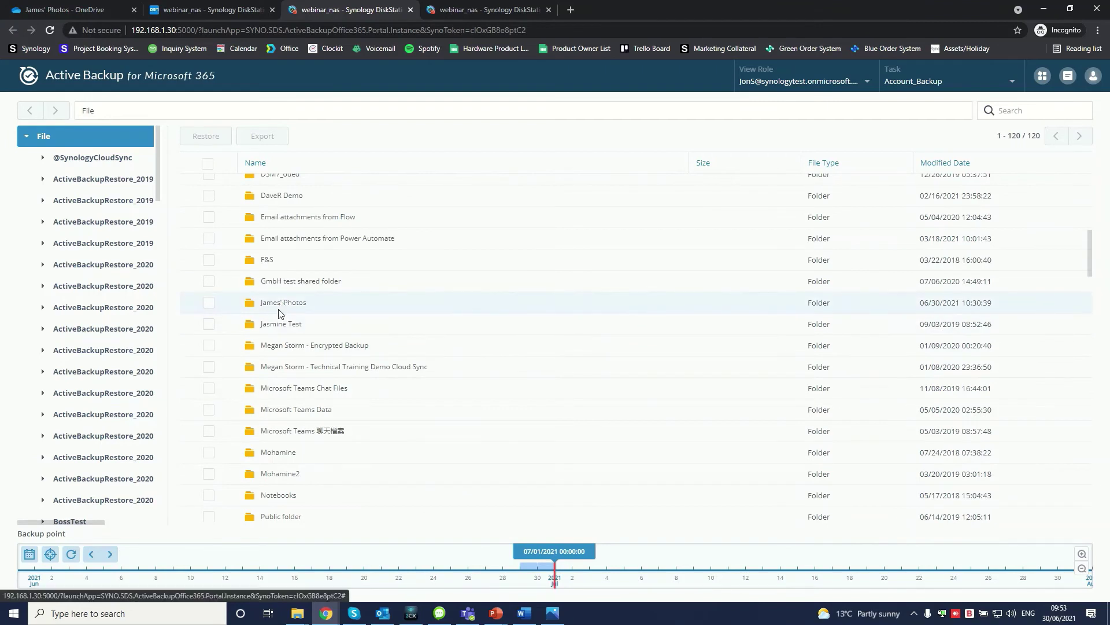
Step: Open the backed-up James' Photos folder and select its three JPG photos
{"action": "double_click", "coordinate": [284, 307]}
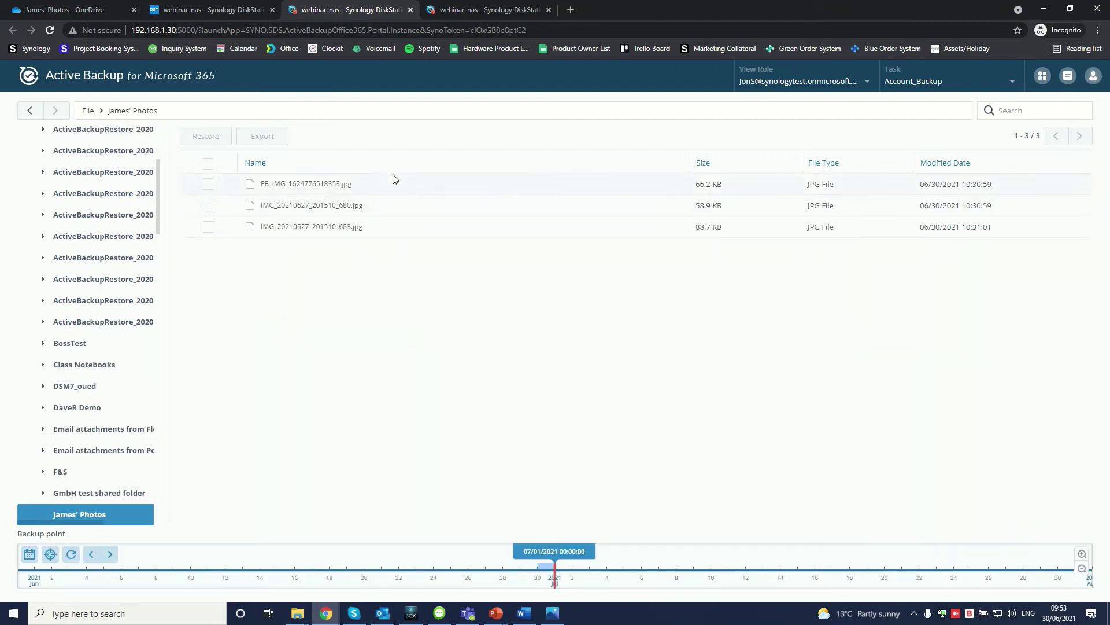
{"action": "left_click", "coordinate": [208, 185]}
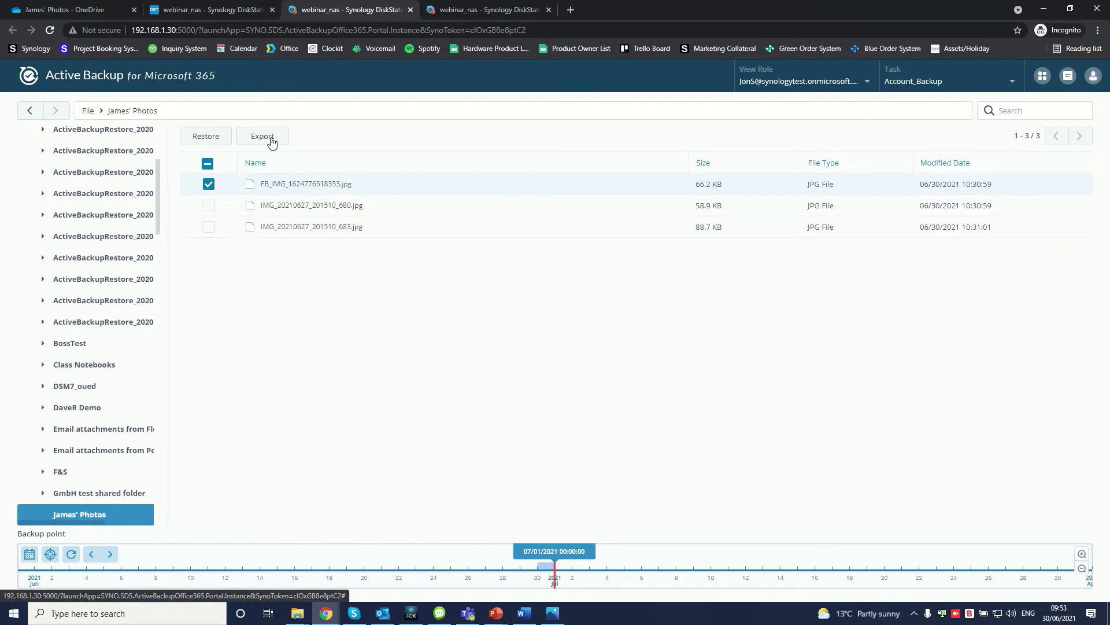
{"action": "left_click", "coordinate": [210, 206]}
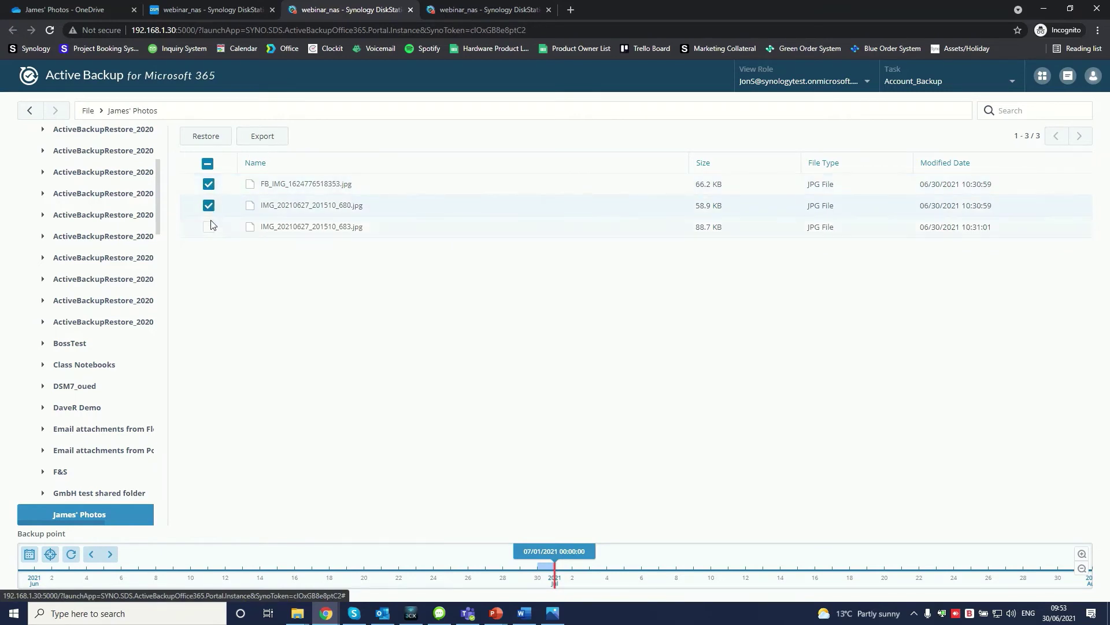
{"action": "left_click", "coordinate": [210, 228]}
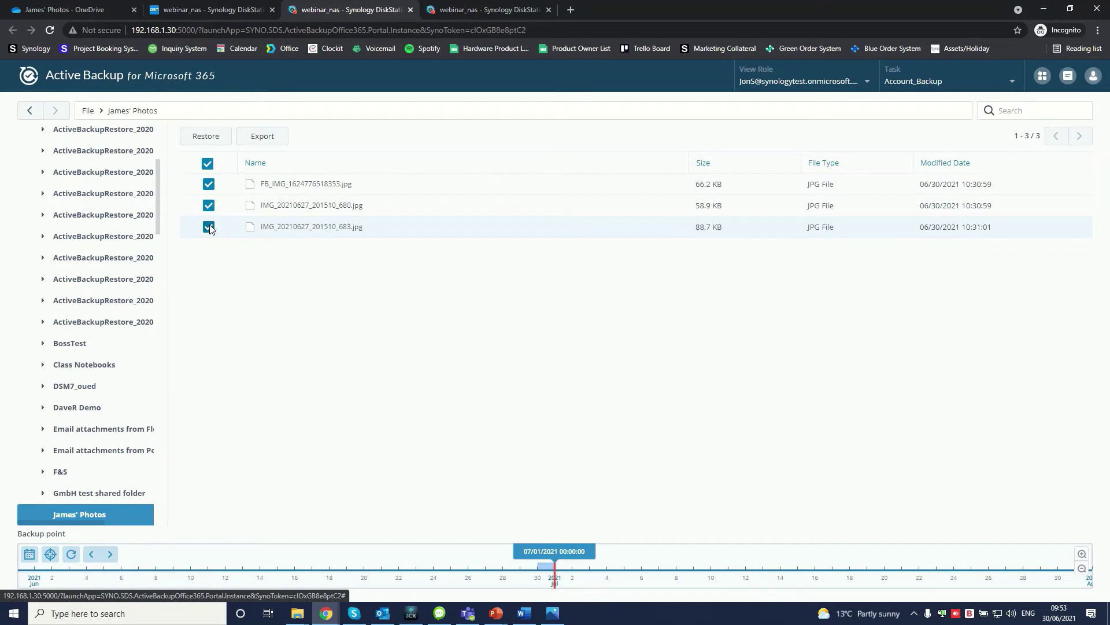
Step: Restore the selected photos to /Restore_20210630_095348 and hide the restore summary
{"action": "left_click", "coordinate": [204, 139]}
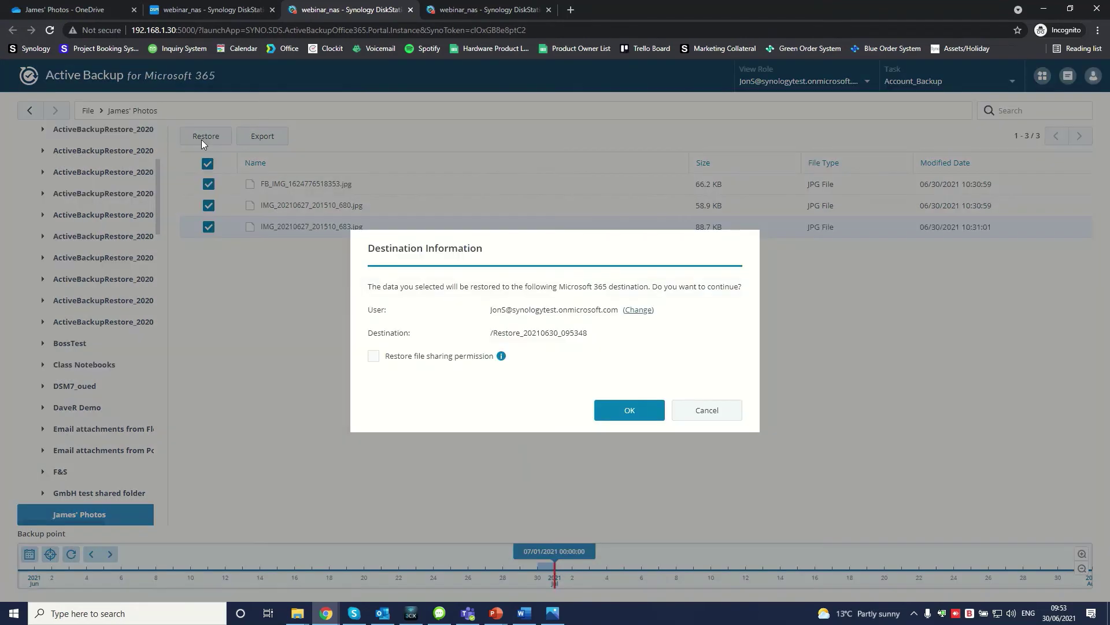
{"action": "left_click", "coordinate": [629, 410]}
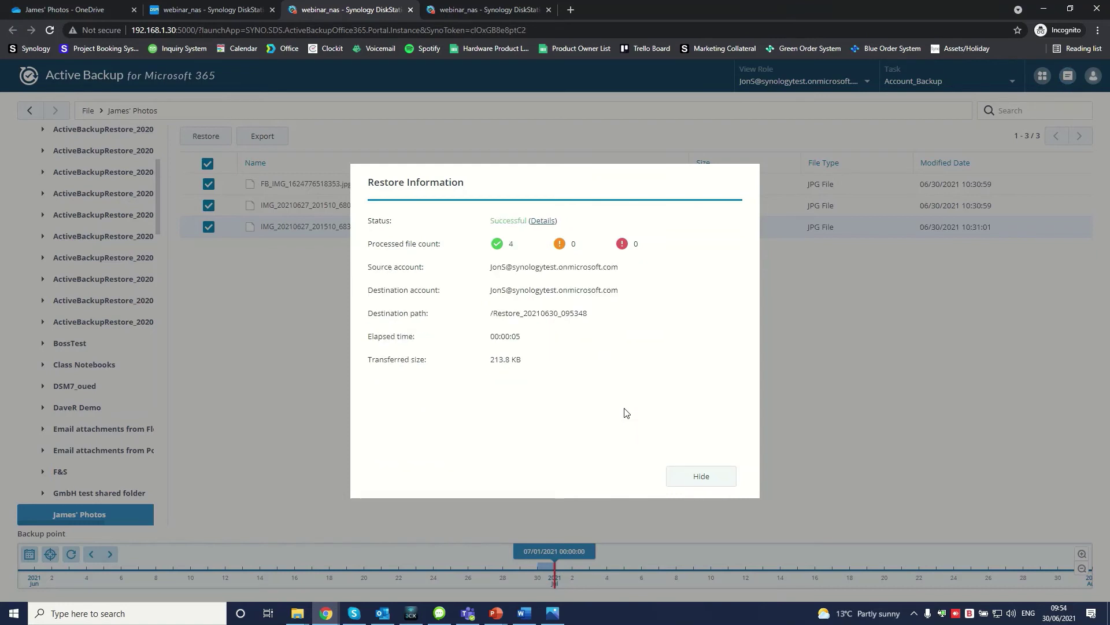
{"action": "left_click", "coordinate": [693, 477]}
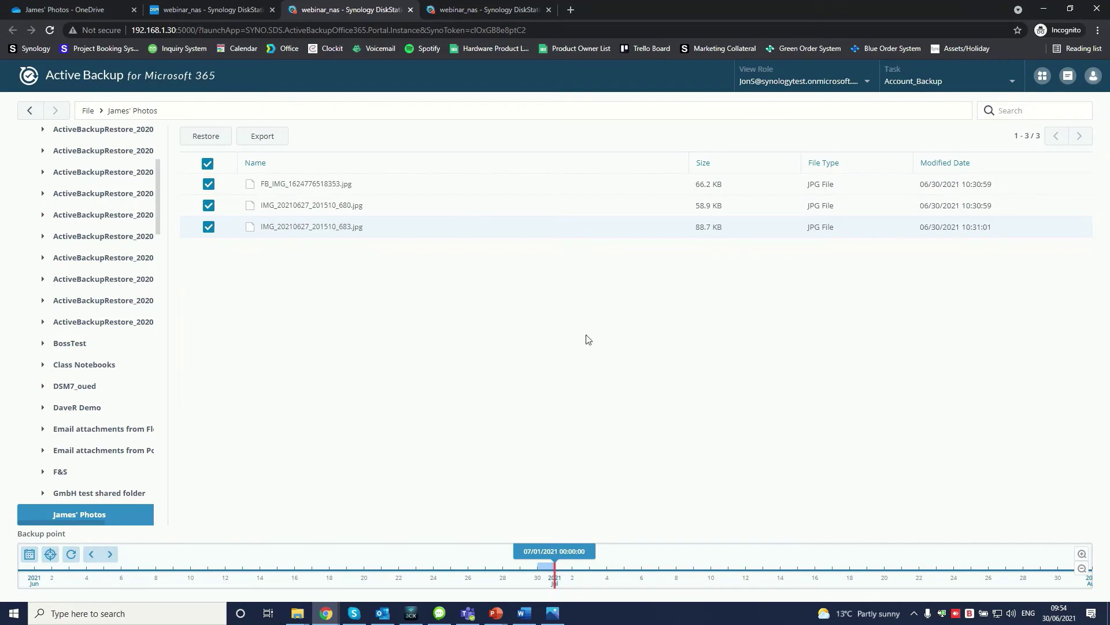
Step: In refreshed OneDrive My files, open Restore_20210630_095348 and preview the restored JPG photos
{"action": "left_click", "coordinate": [96, 6]}
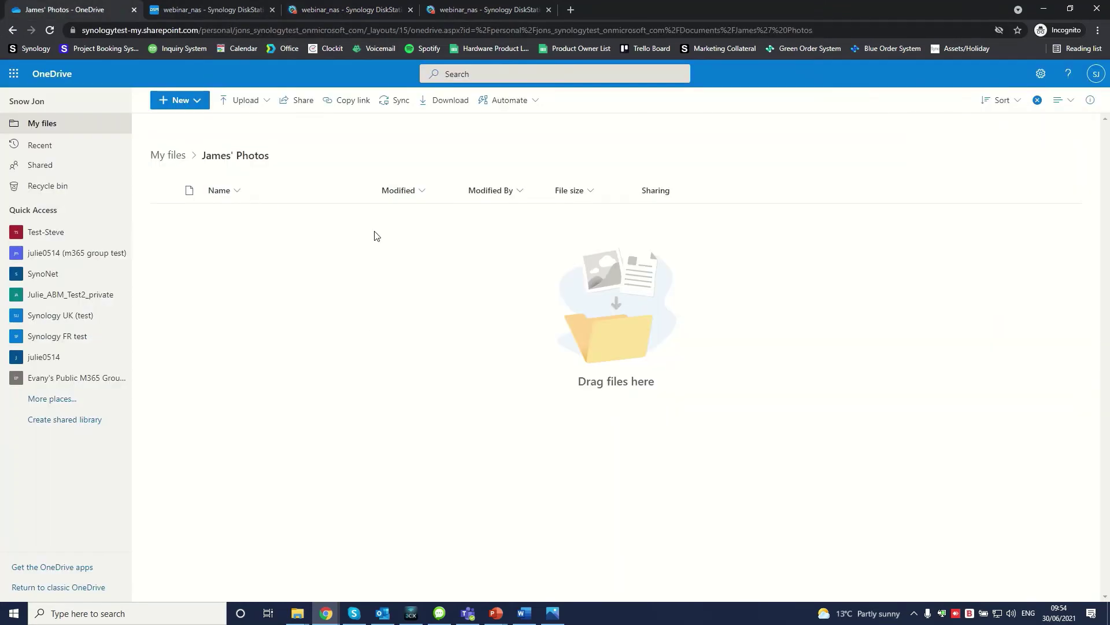
{"action": "left_click", "coordinate": [50, 30]}
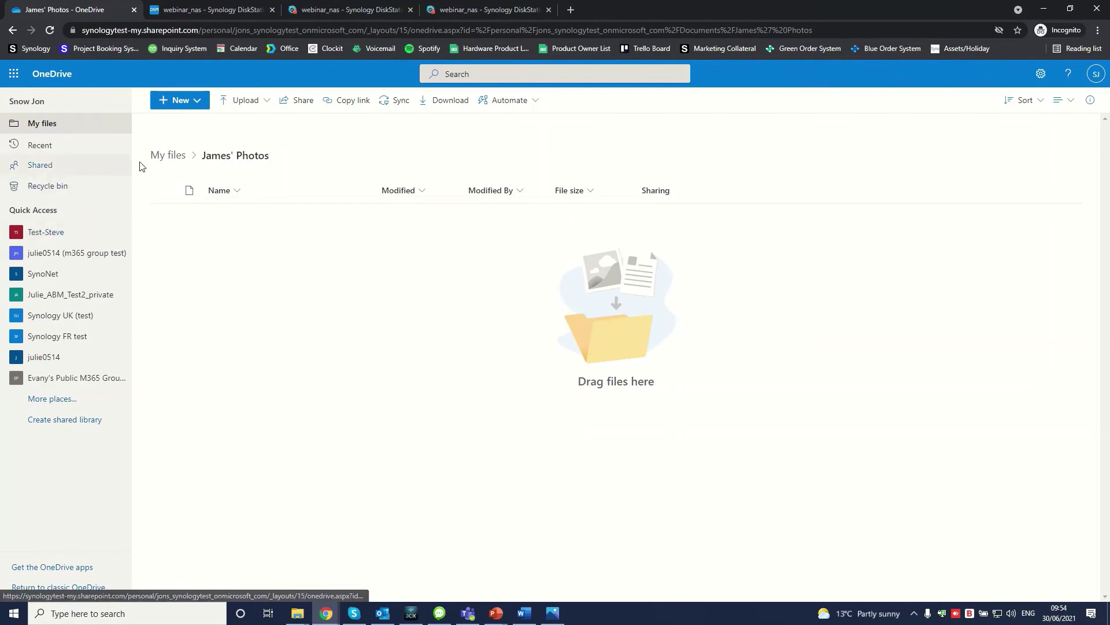
{"action": "left_click", "coordinate": [163, 157]}
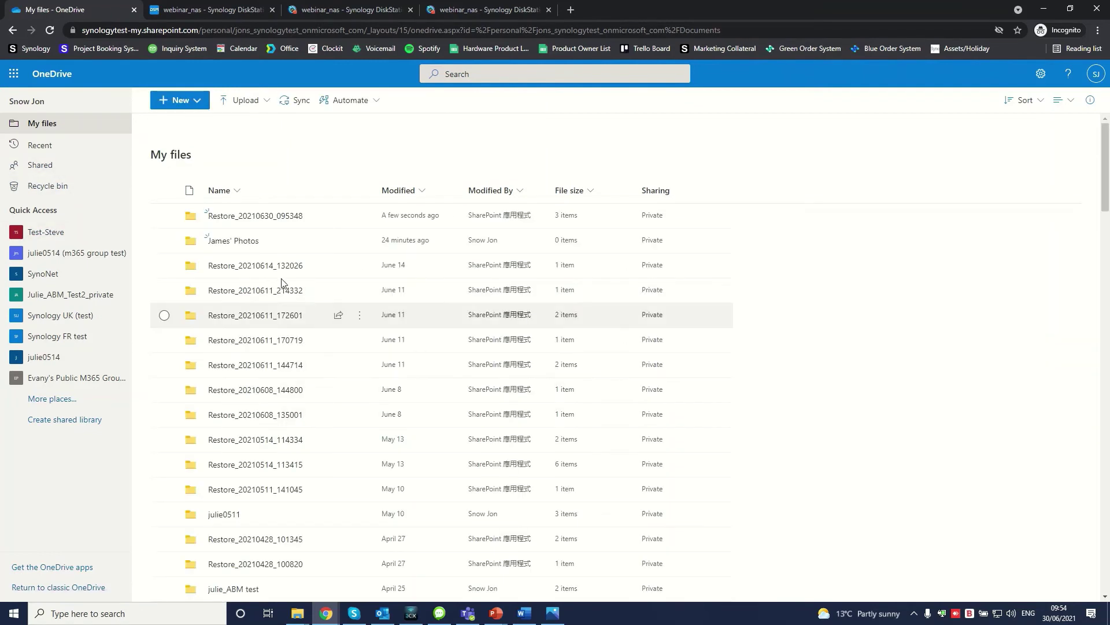
{"action": "left_click", "coordinate": [252, 219]}
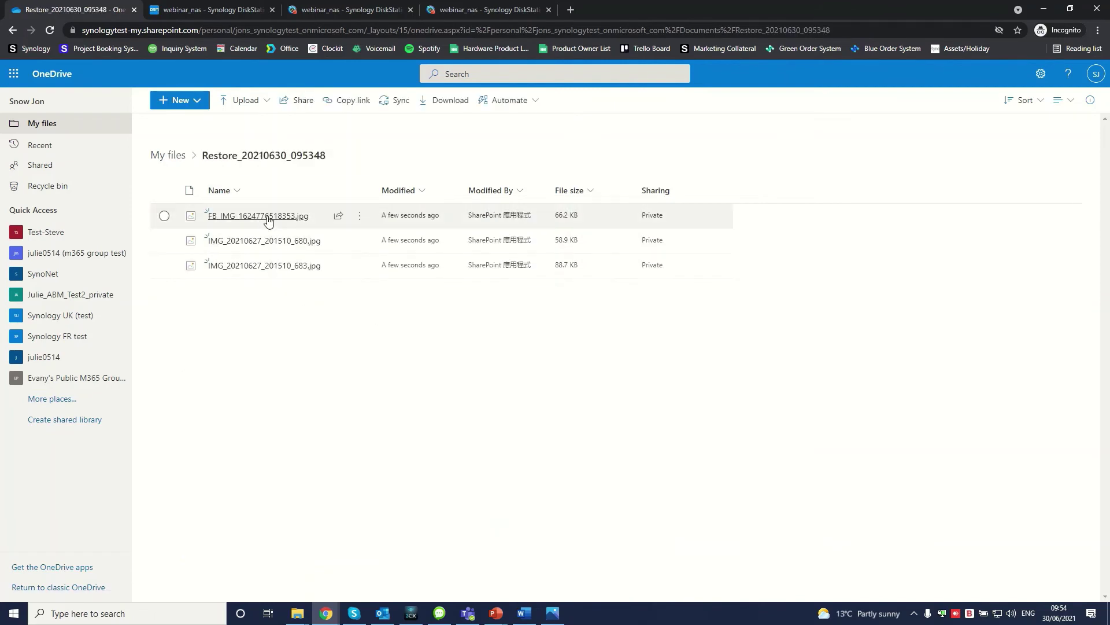
{"action": "left_click", "coordinate": [267, 219]}
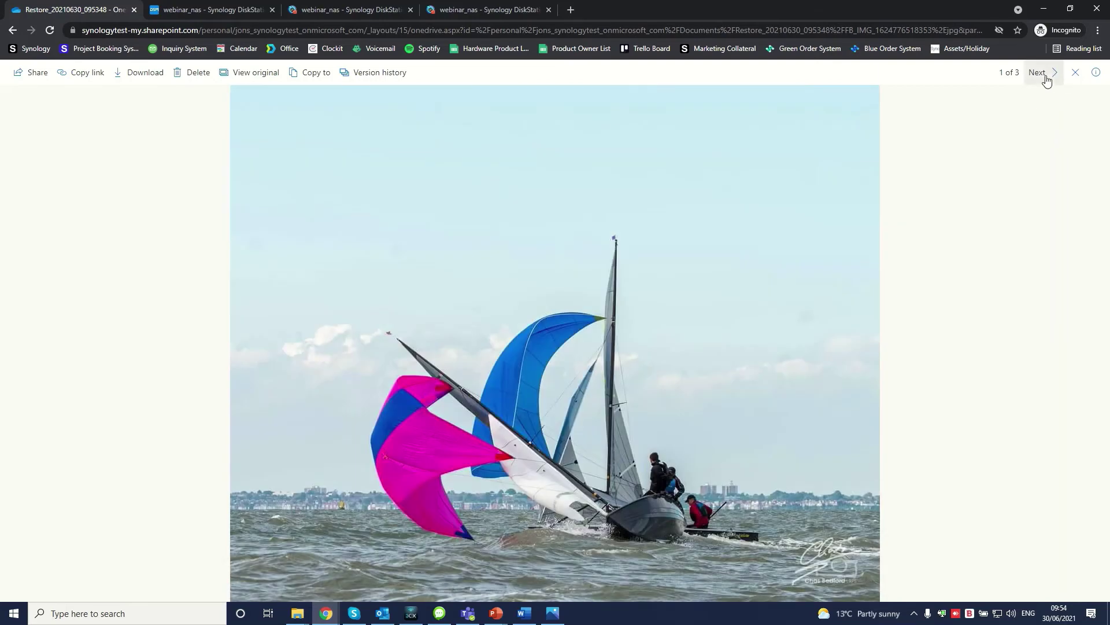
{"action": "left_click", "coordinate": [1045, 78]}
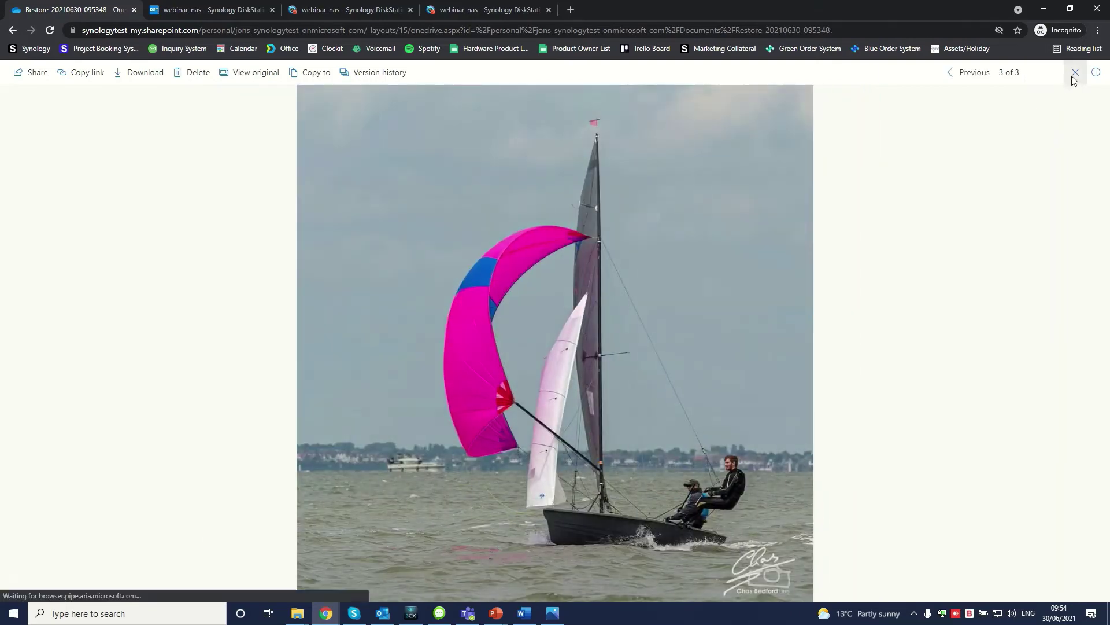
{"action": "left_click", "coordinate": [1075, 73]}
Step: Move all three restored photos into the James' Photos folder in your OneDrive
{"action": "left_click", "coordinate": [165, 191]}
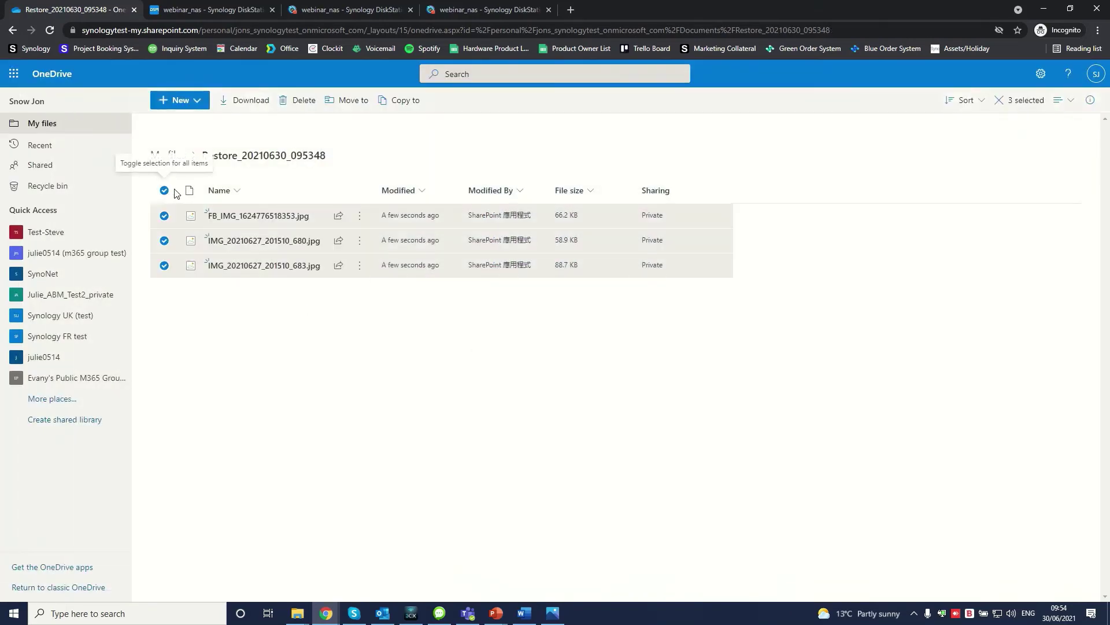
{"action": "left_click", "coordinate": [352, 103]}
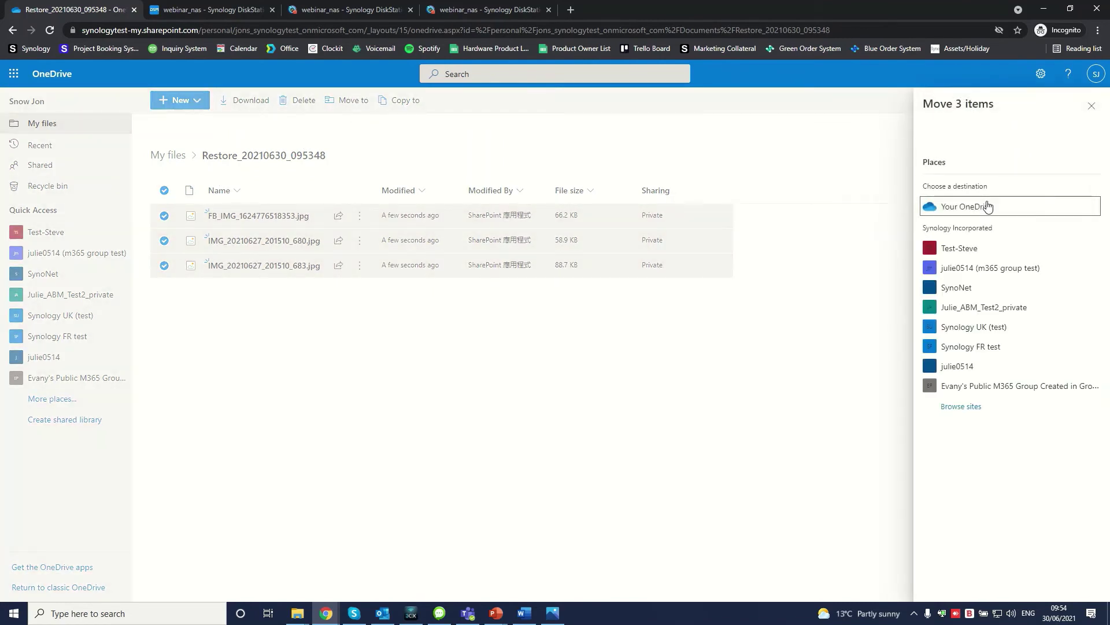
{"action": "left_click", "coordinate": [989, 207]}
{"action": "scroll", "coordinate": [1006, 347], "scroll_direction": "down", "scroll_amount": 5}
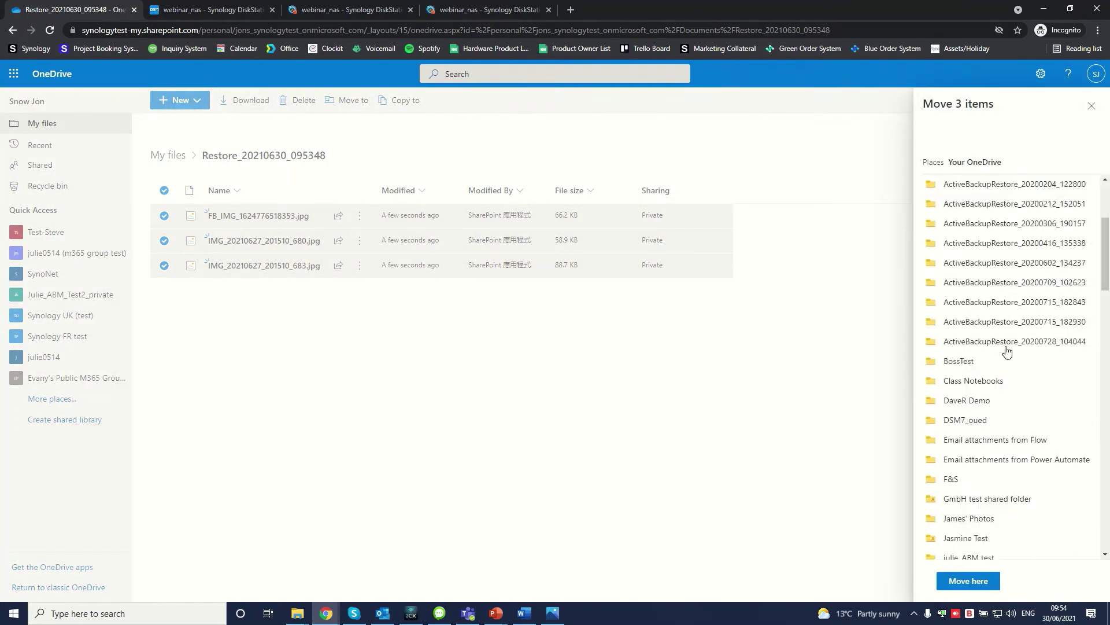
{"action": "left_click", "coordinate": [983, 408]}
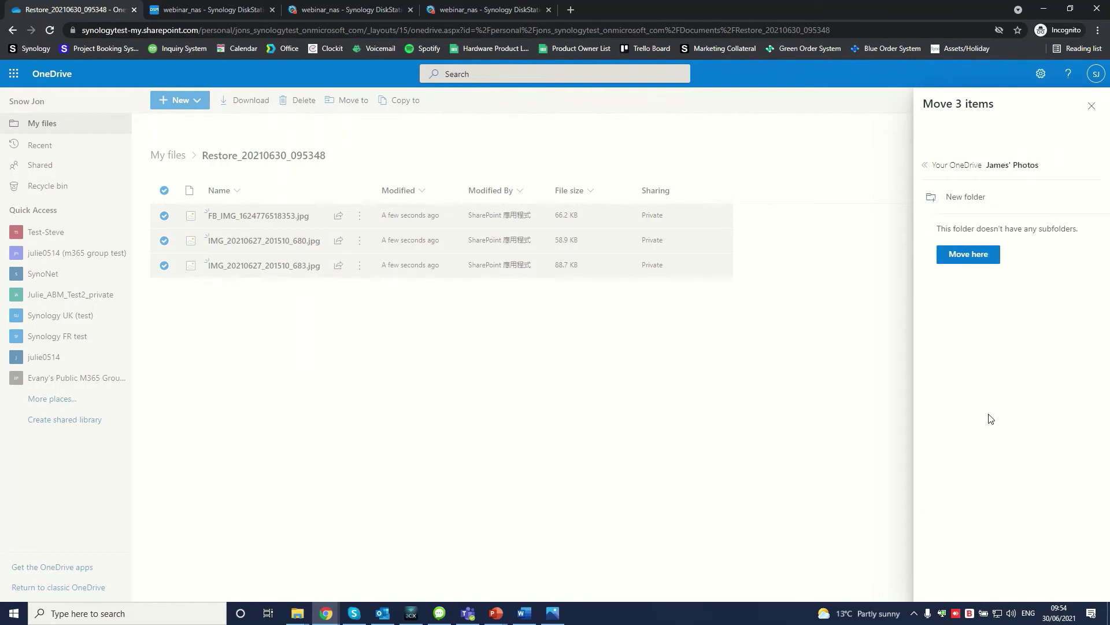
{"action": "left_click", "coordinate": [971, 258]}
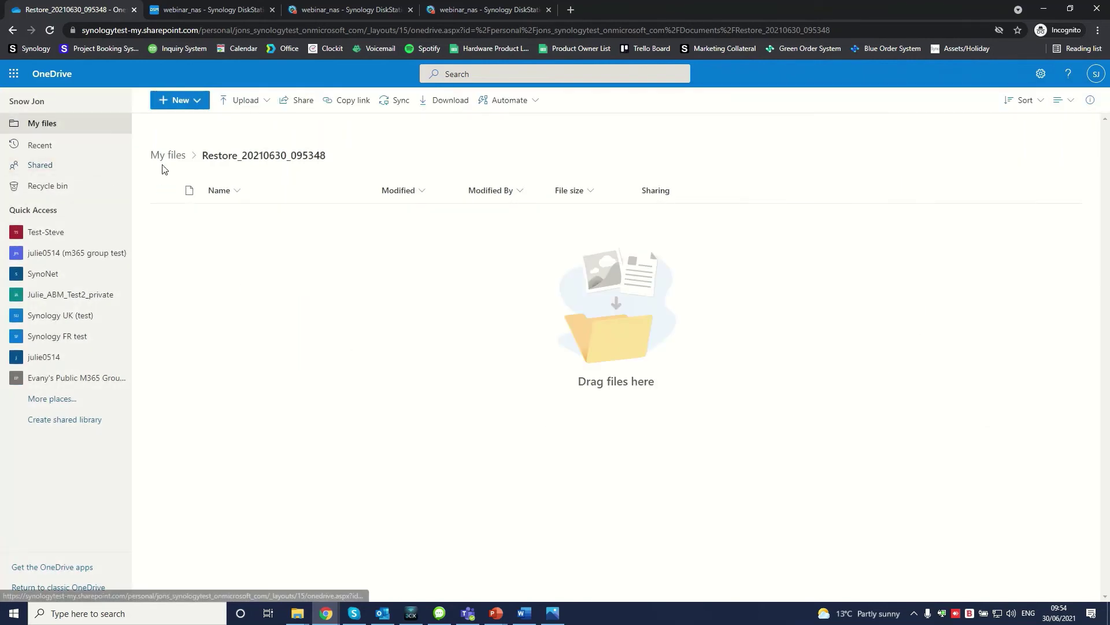
Step: Open James' Photos from My files and refresh to show the moved photos
{"action": "left_click", "coordinate": [169, 156]}
{"action": "left_click", "coordinate": [225, 242]}
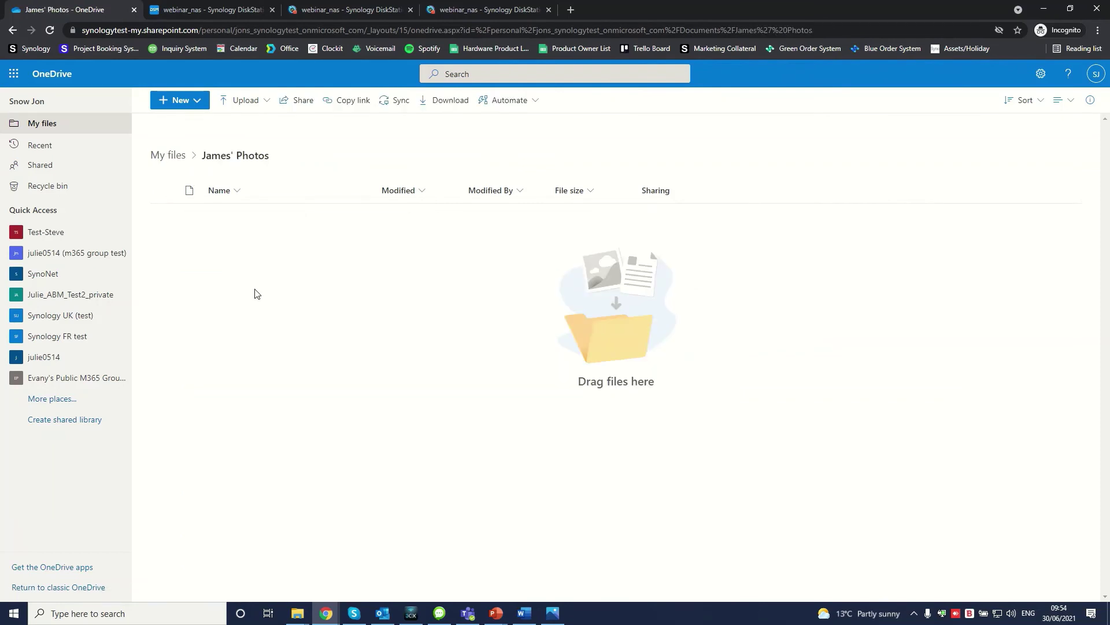
{"action": "left_click", "coordinate": [50, 30]}
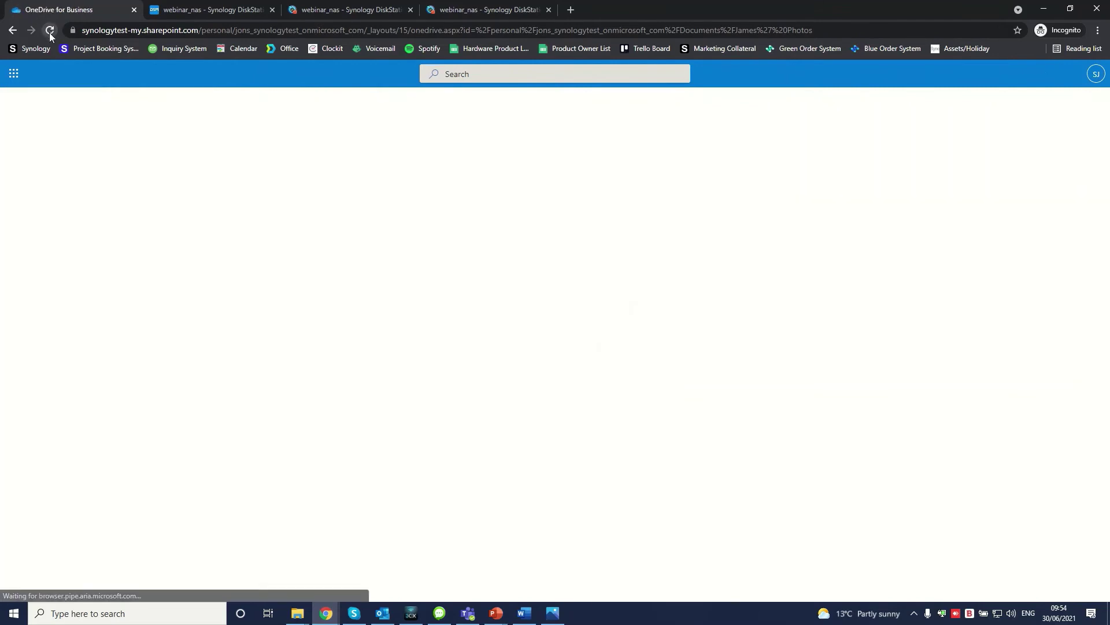